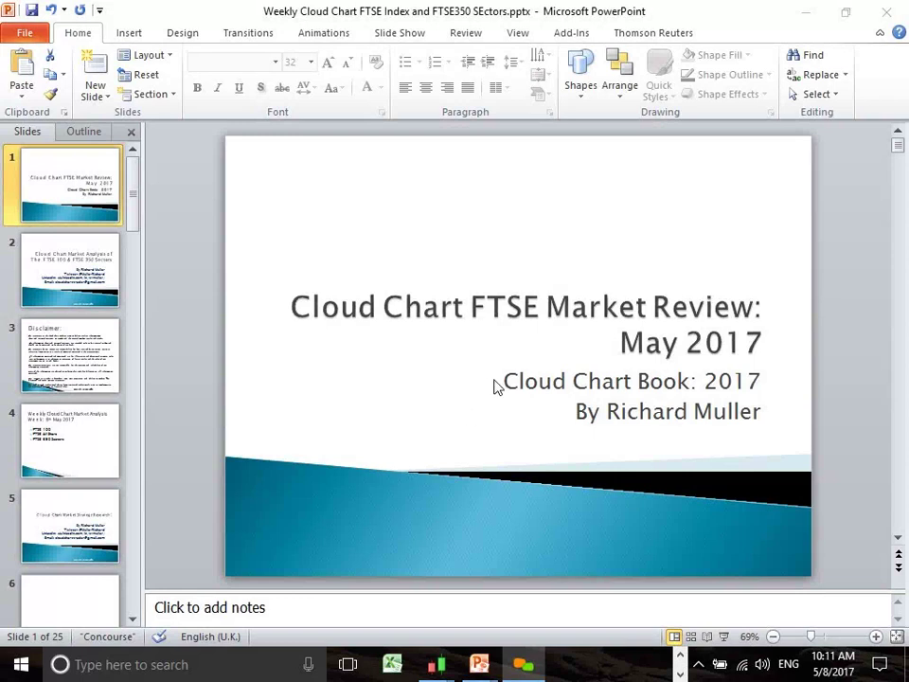
Step: Step through slides 2, 3 and 4 to the weekly analysis agenda, then bring up ProRealTime's FTSE350 sector list
click(101, 297)
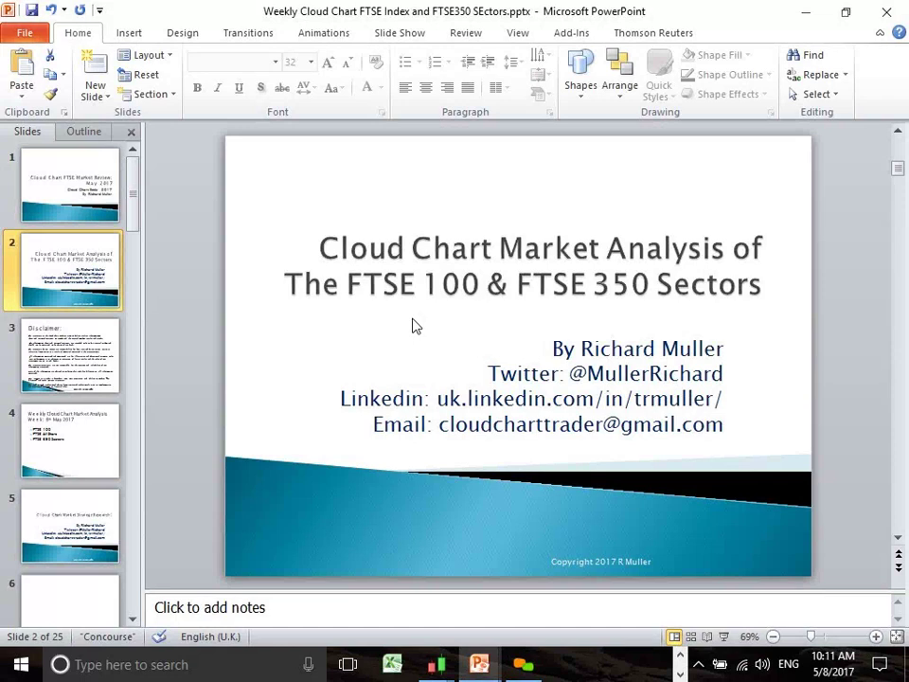
click(96, 348)
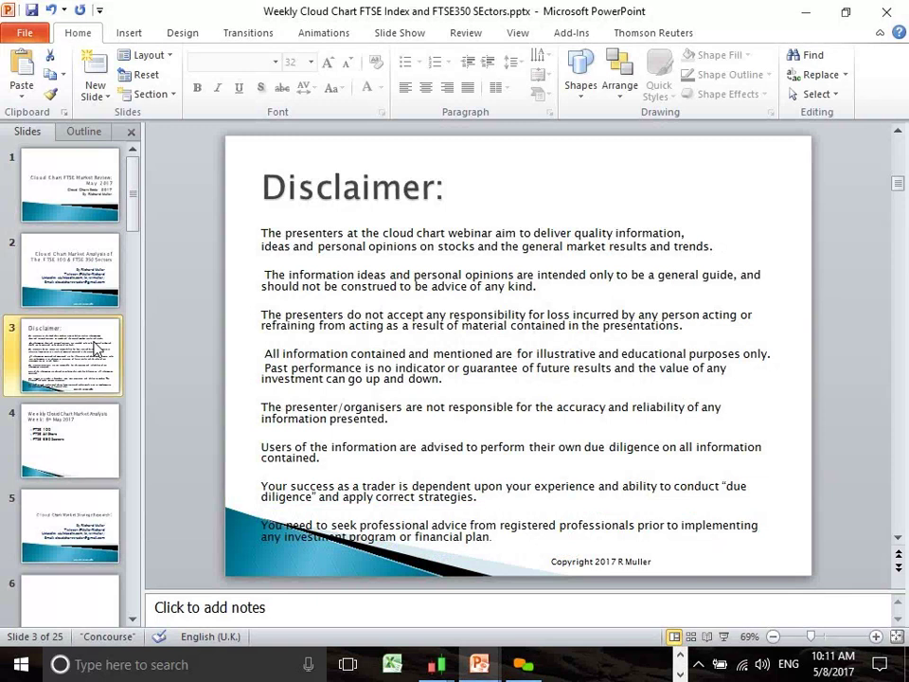
click(68, 455)
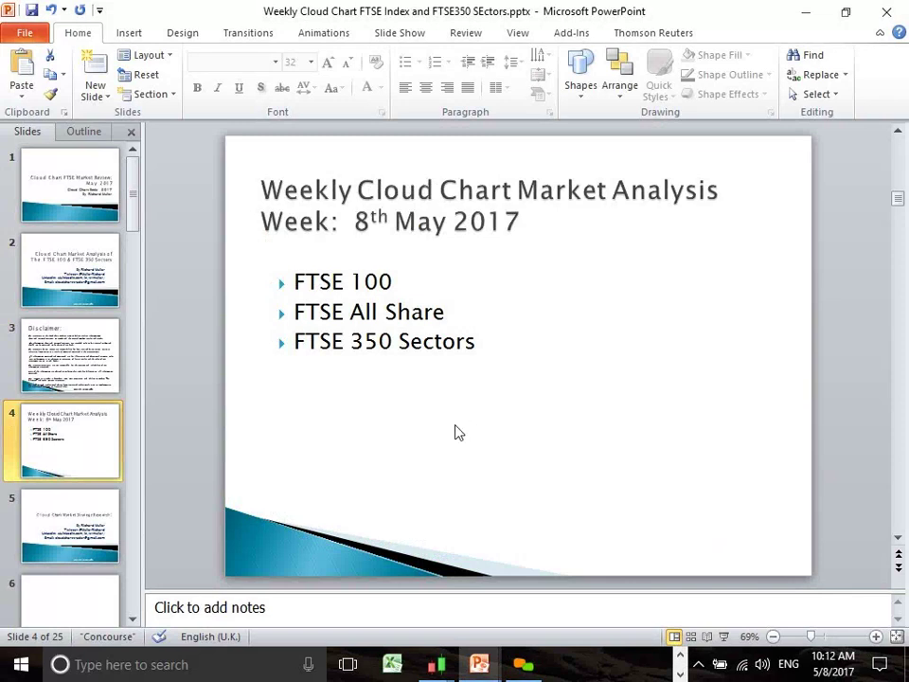
click(437, 668)
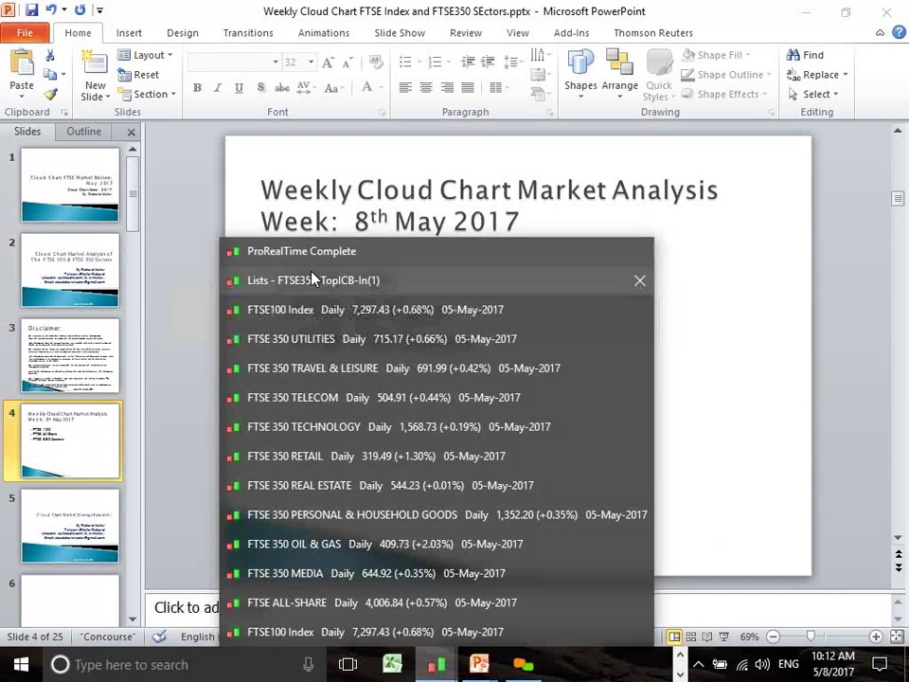
click(237, 276)
Step: Open the FTSE100 Index chart full-size, read its latest-bar indicator values, then restore the FTSE350 sector list
double_click(83, 559)
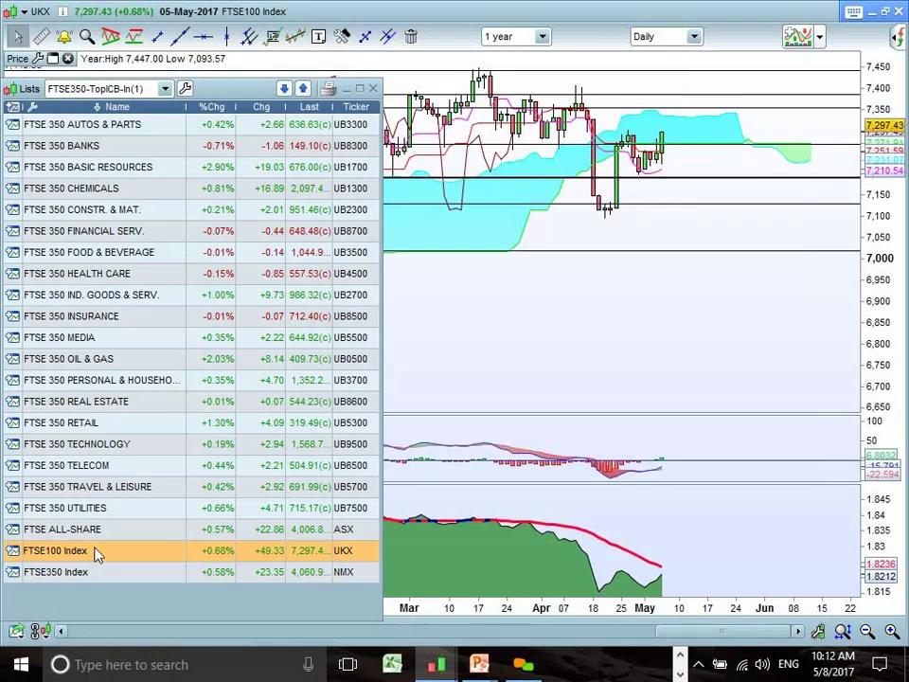
click(689, 355)
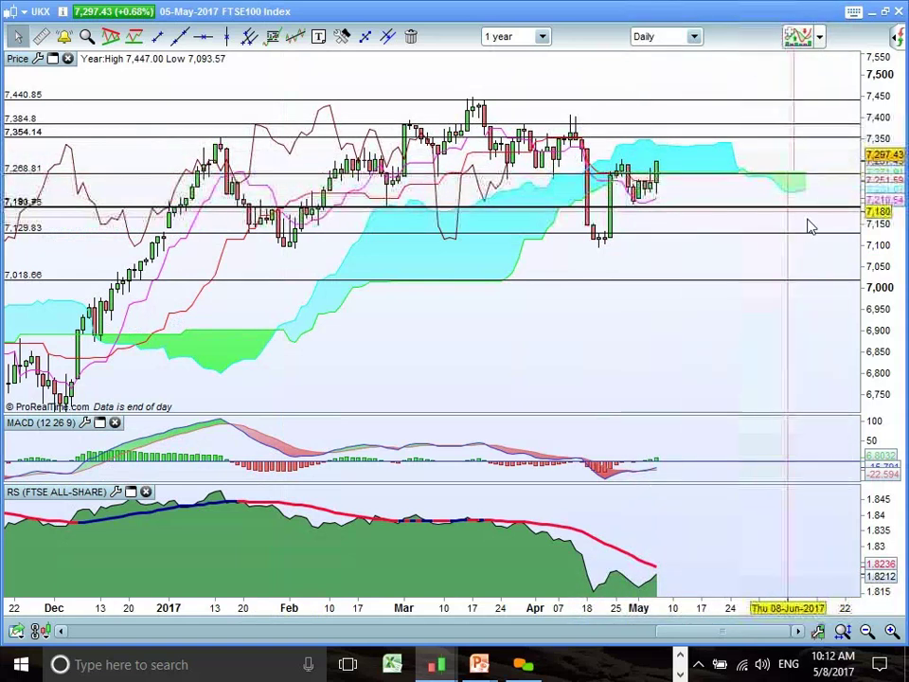
mouse_move(813, 216)
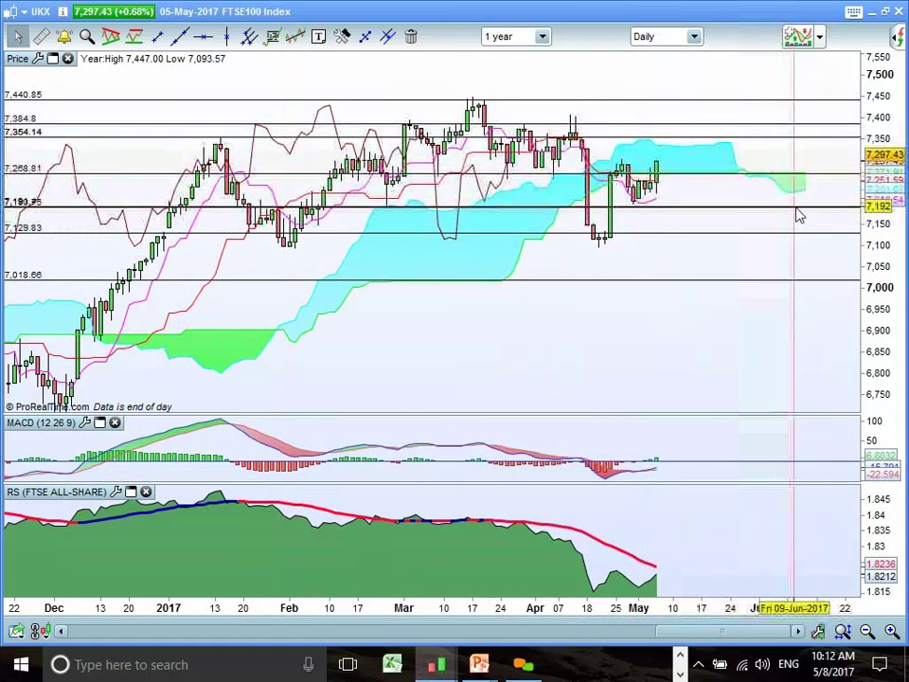
click(678, 151)
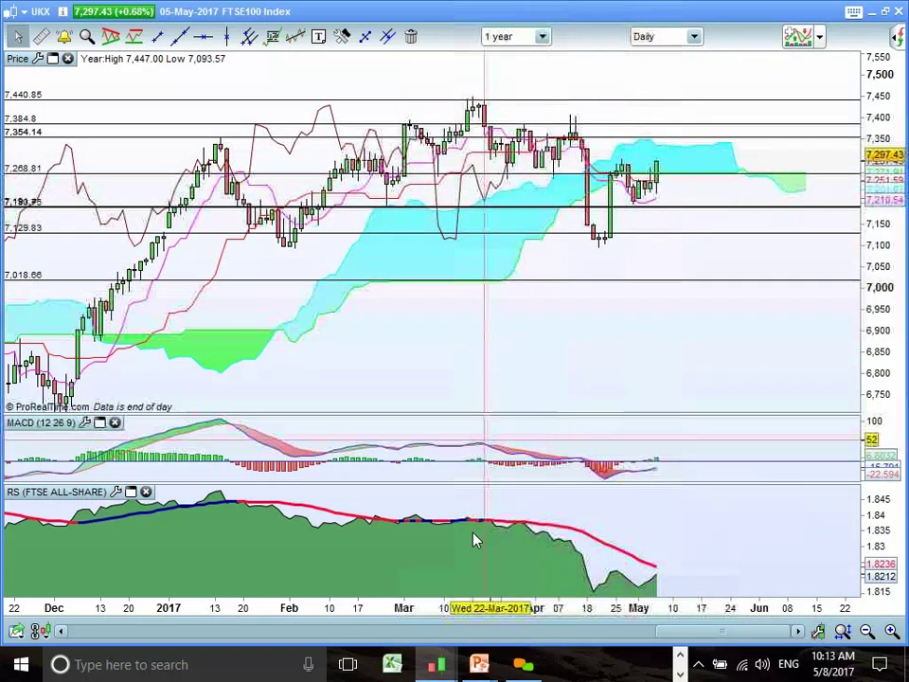
click(437, 664)
click(350, 280)
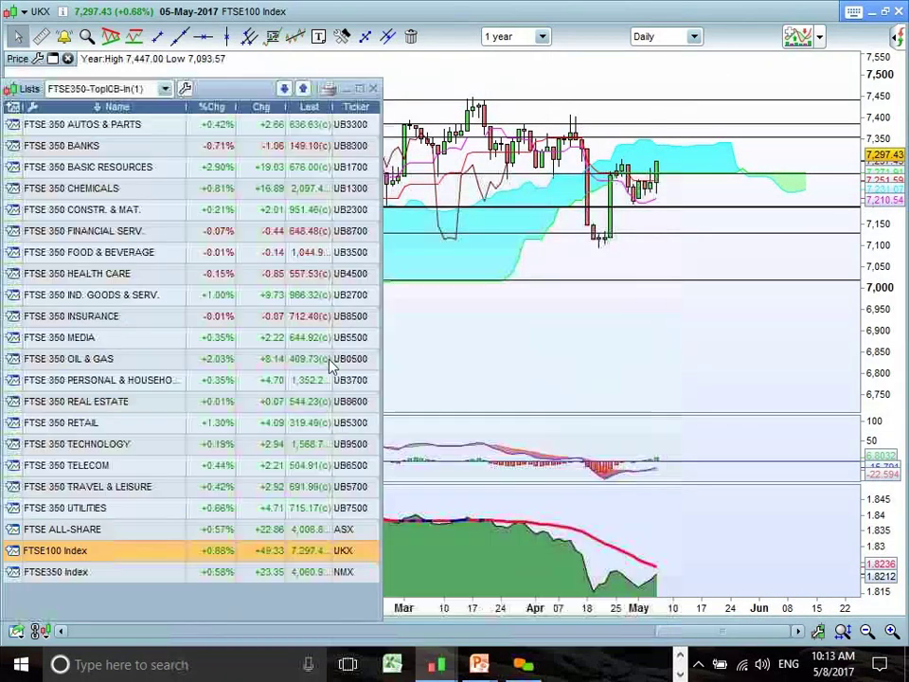
Step: Switch the chart to FTSE ALL-SHARE and inspect its daily Ichimoku cloud
click(79, 532)
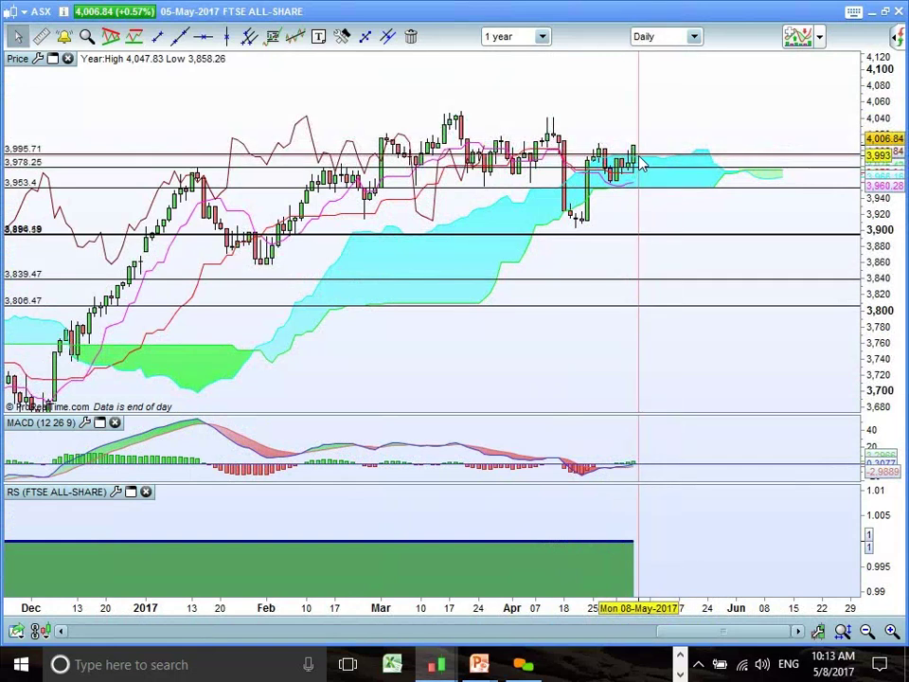
mouse_move(640, 163)
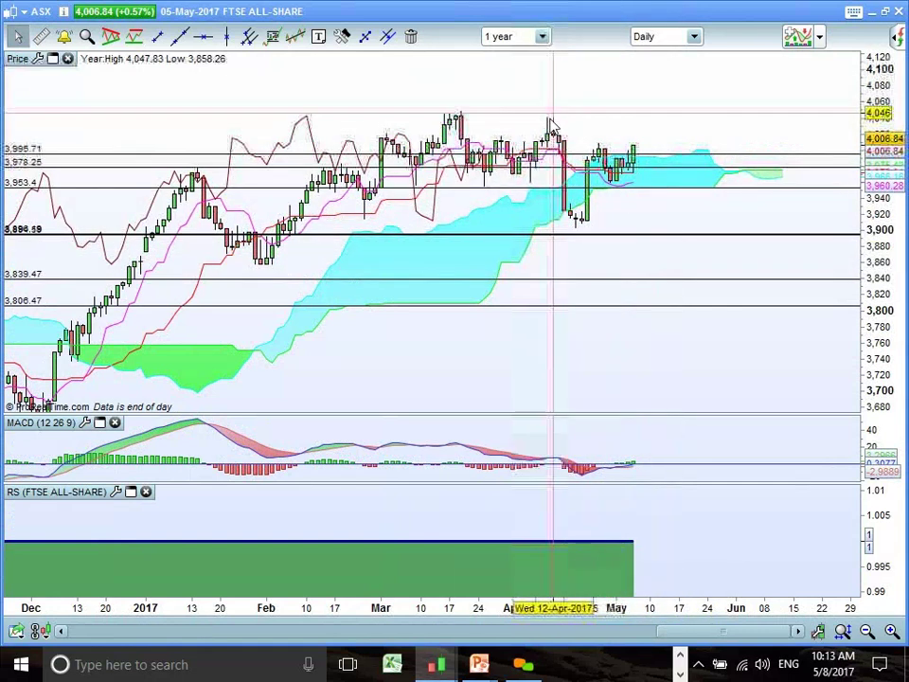
mouse_move(551, 120)
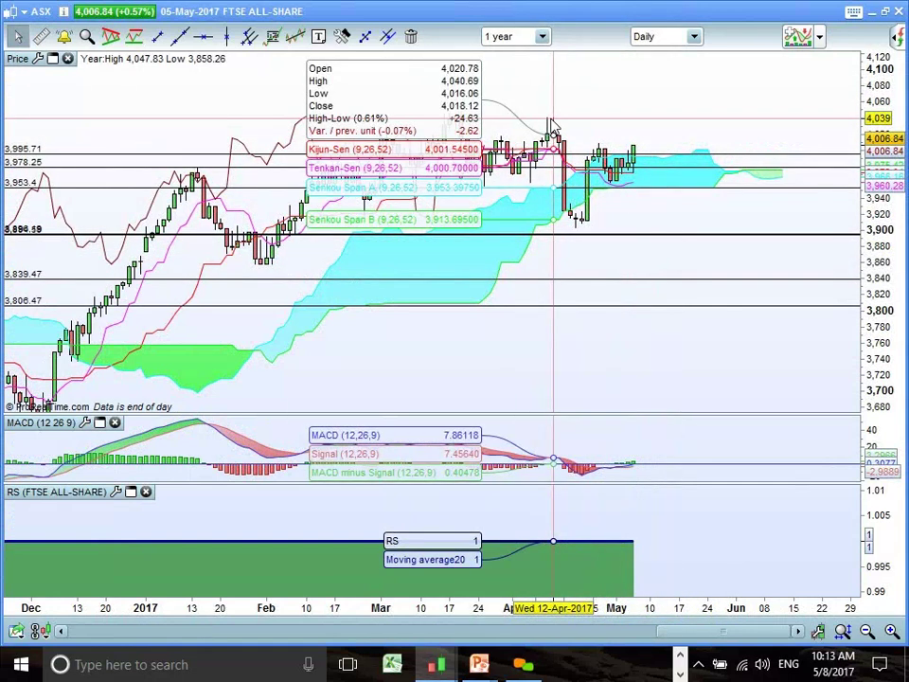
mouse_move(663, 274)
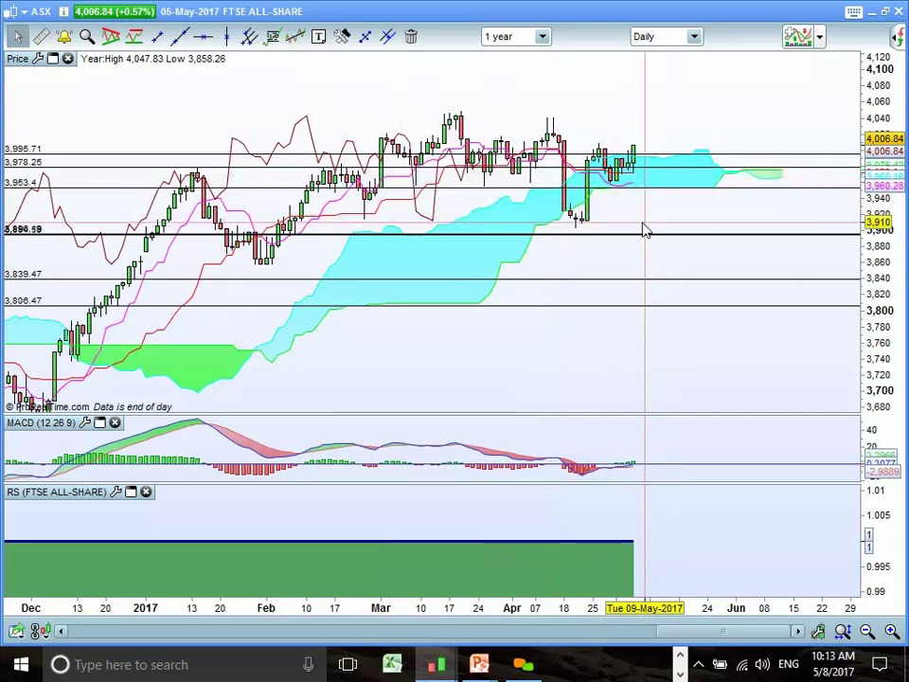
mouse_move(644, 230)
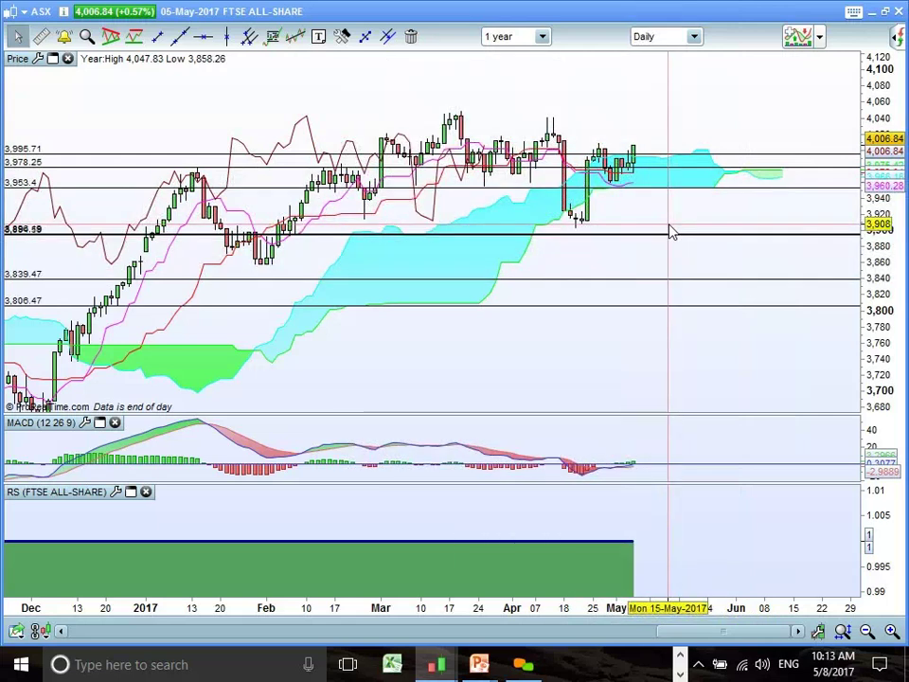
Step: Bring the FTSE350 sector list back and pick the FTSE350 Index
click(431, 658)
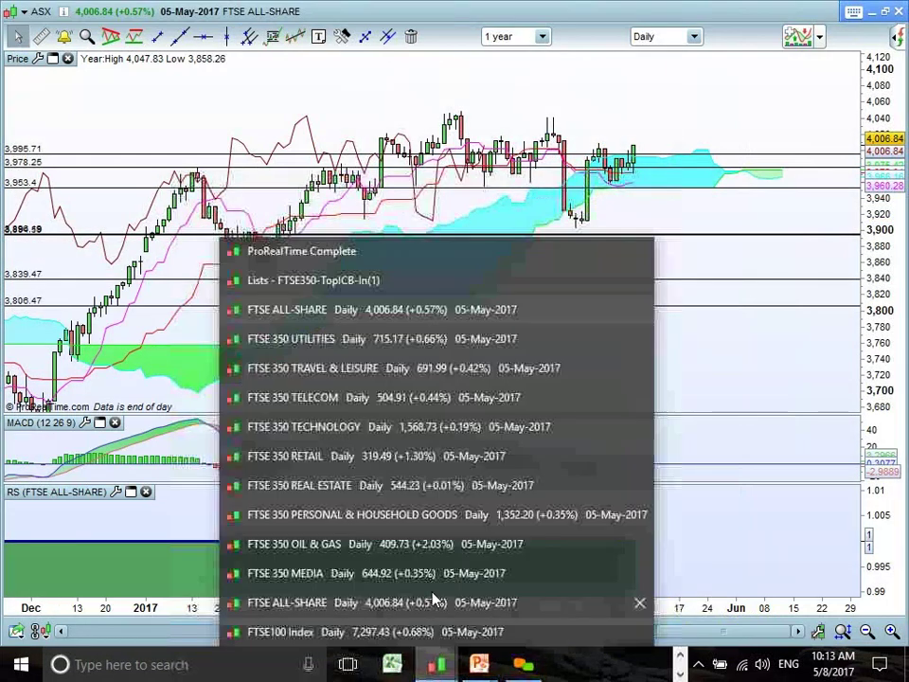
click(331, 275)
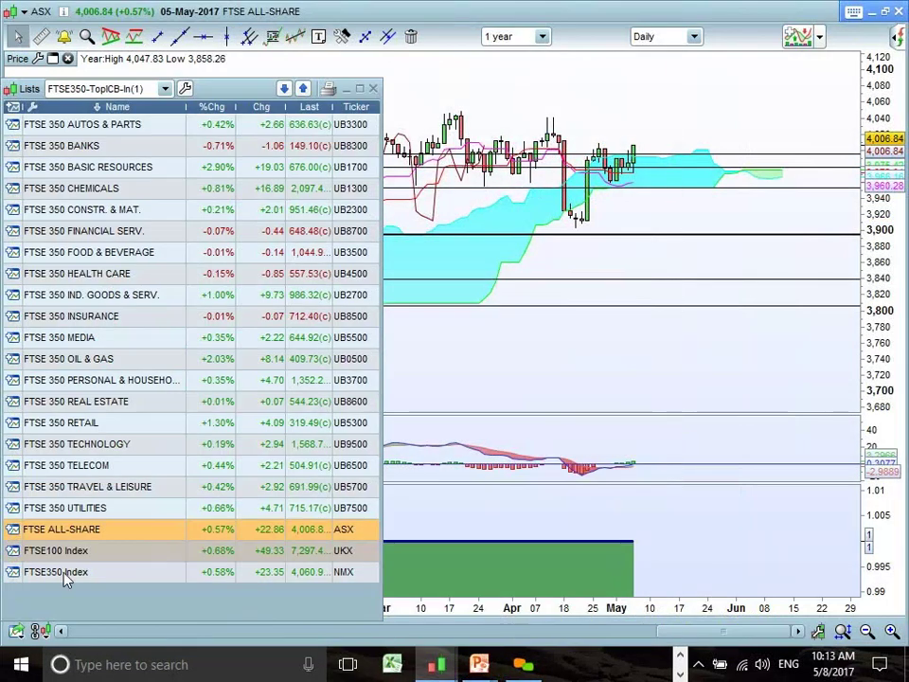
click(56, 572)
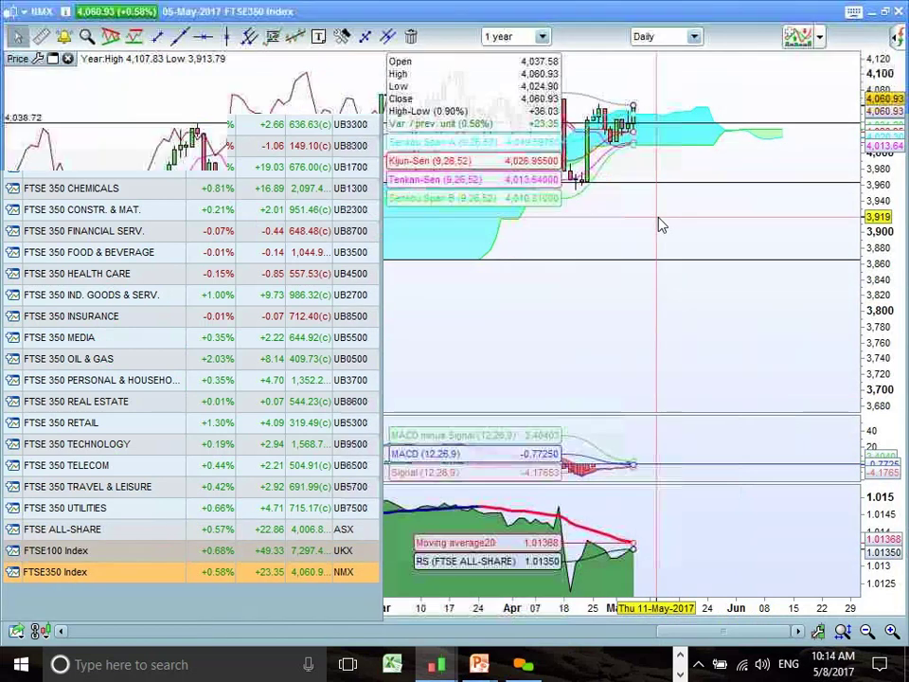
Step: Bring the FTSE350 Index chart forward and read its price and indicator values at two points
click(661, 225)
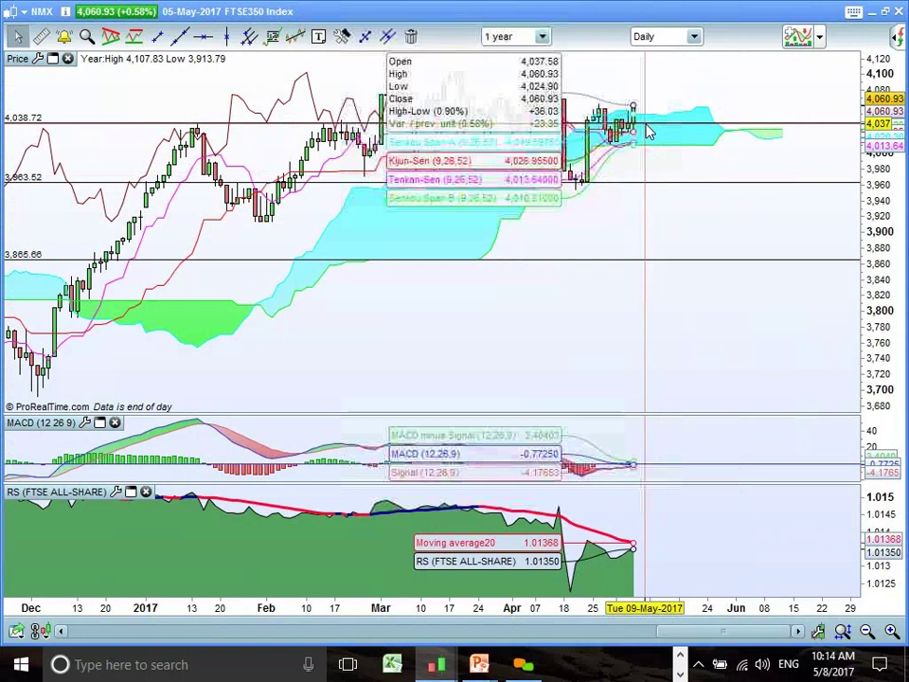
mouse_move(612, 101)
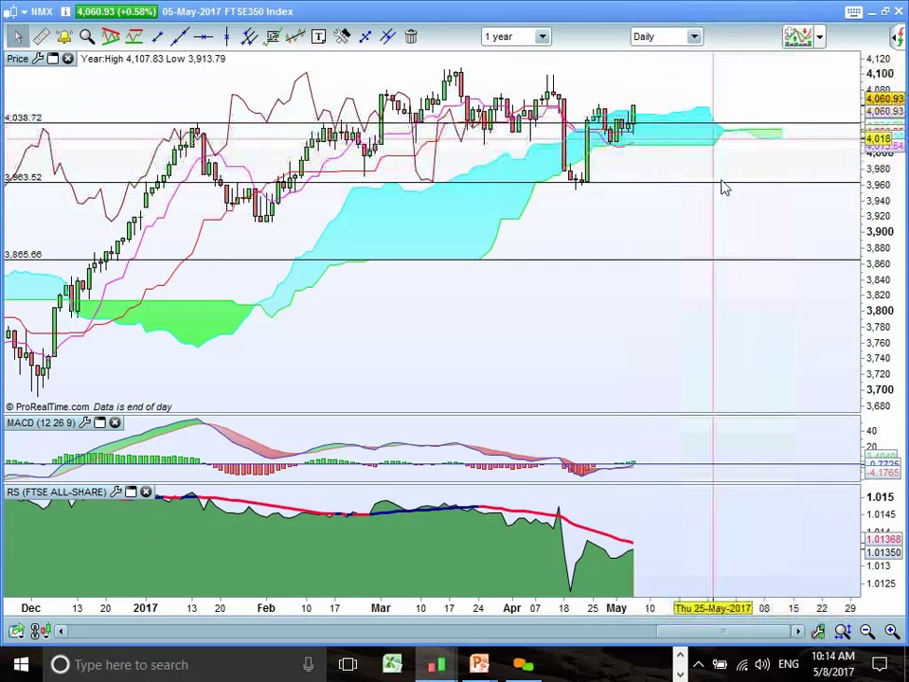
click(756, 198)
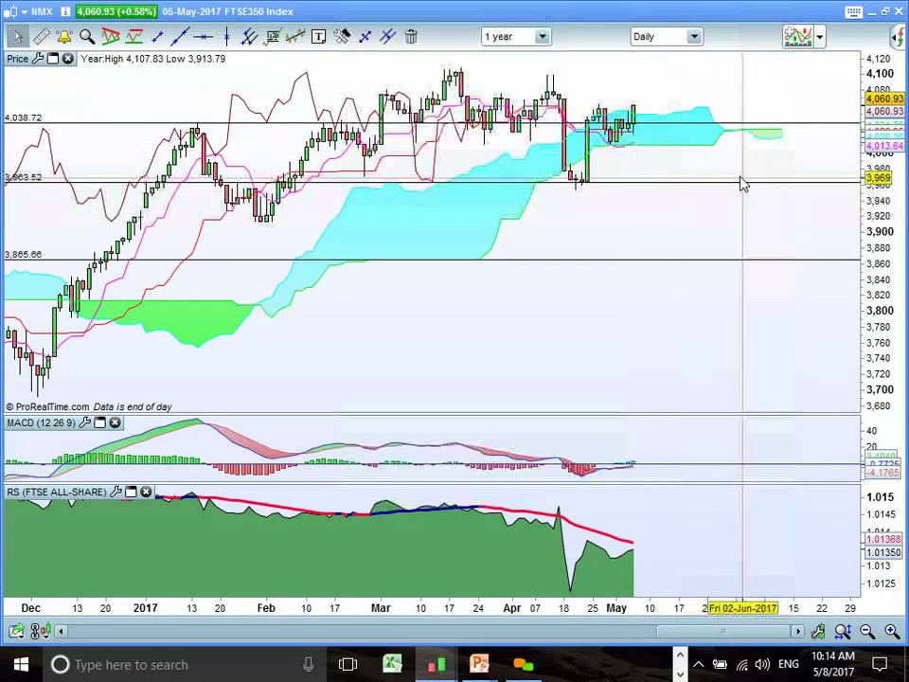
click(785, 123)
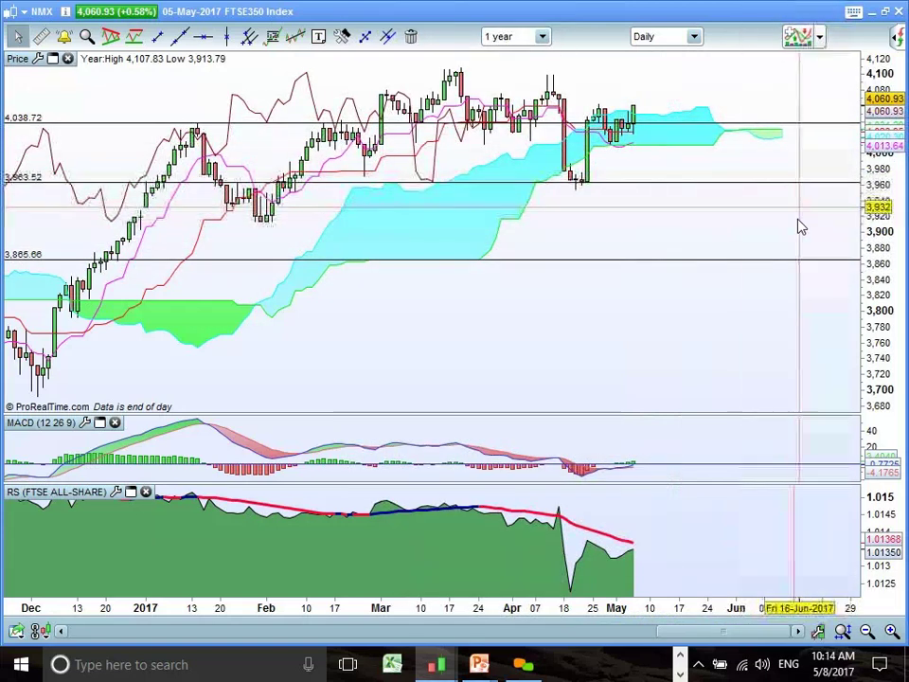
Step: Restore the FTSE350 sector list and switch the chart to FTSE 350 AUTOS & PARTS
click(435, 665)
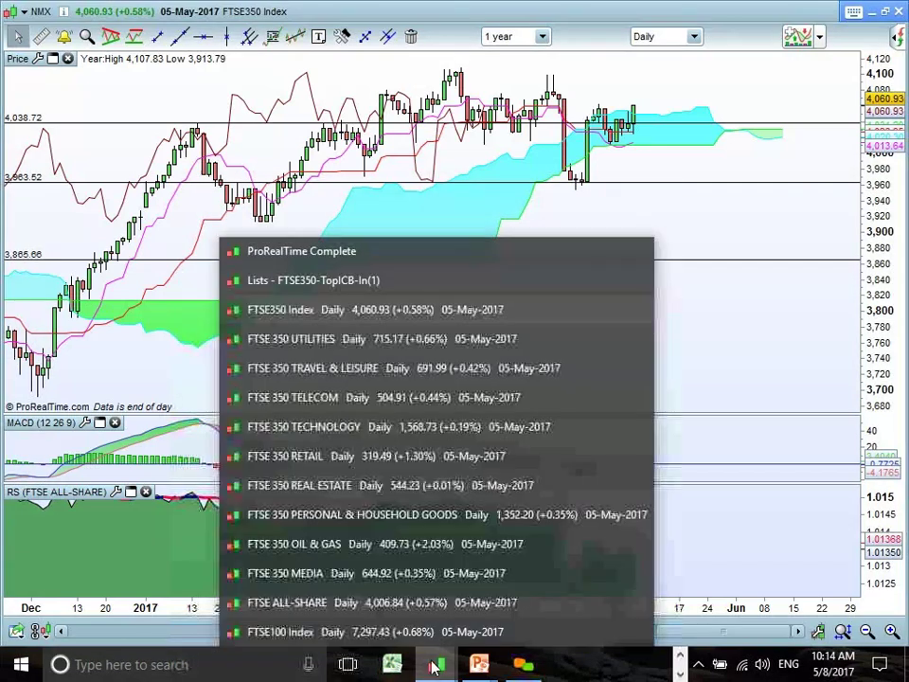
click(339, 289)
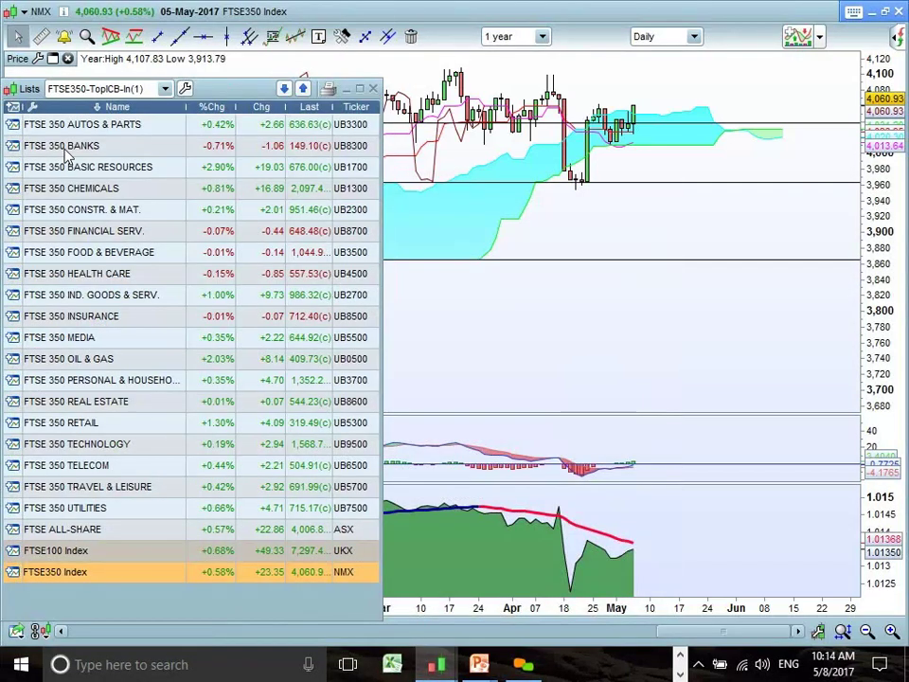
click(92, 129)
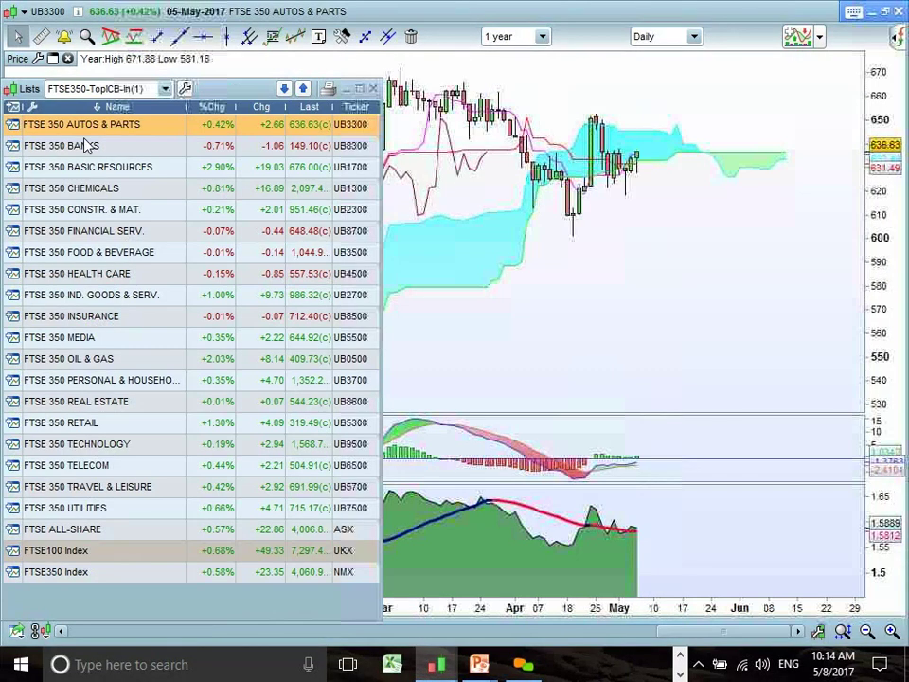
Step: Read the AUTOS & PARTS 05-May price and indicator values, then switch to FTSE 350 BANKS
click(639, 169)
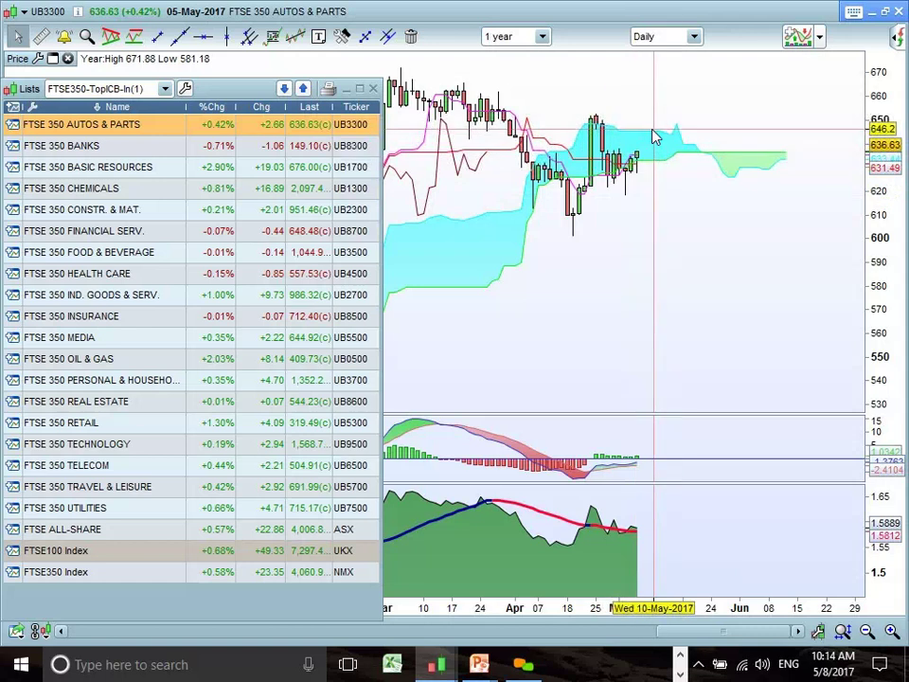
mouse_move(656, 137)
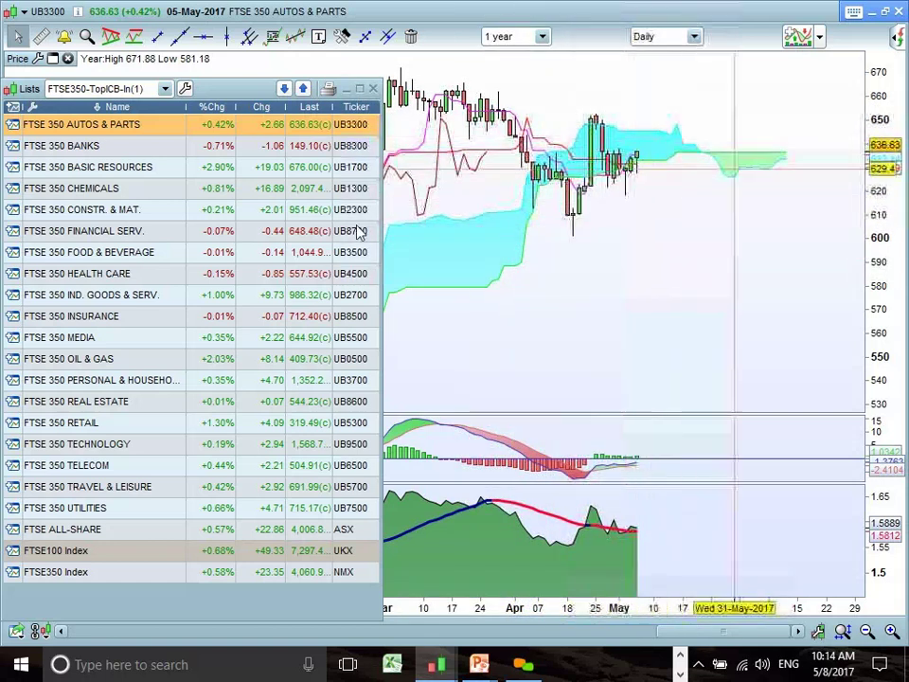
click(106, 149)
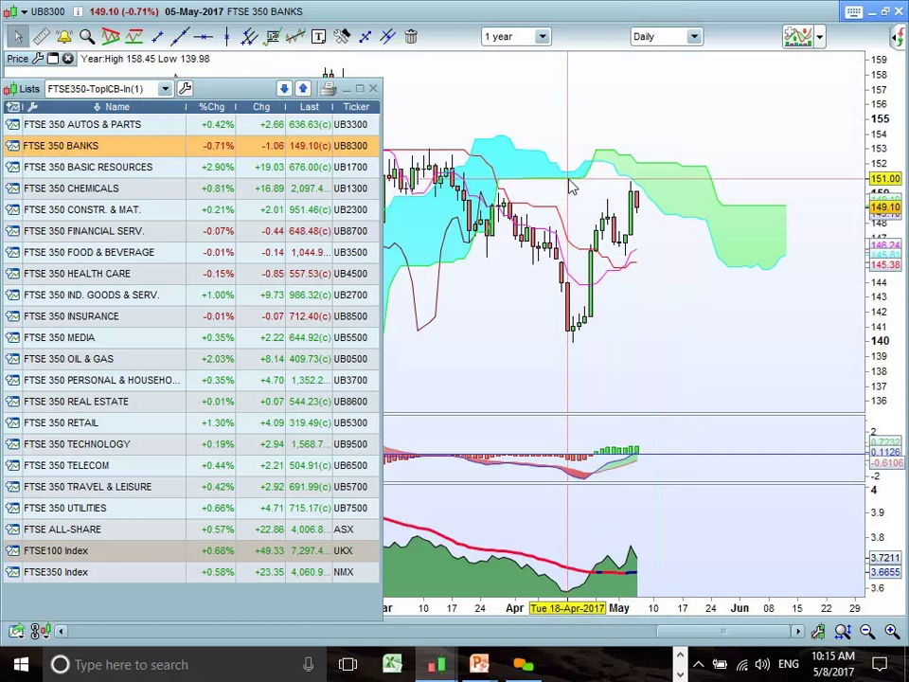
Step: Review the Banks chart, then show FTSE 350 BASIC RESOURCES full-width with the sector list closed
mouse_move(572, 187)
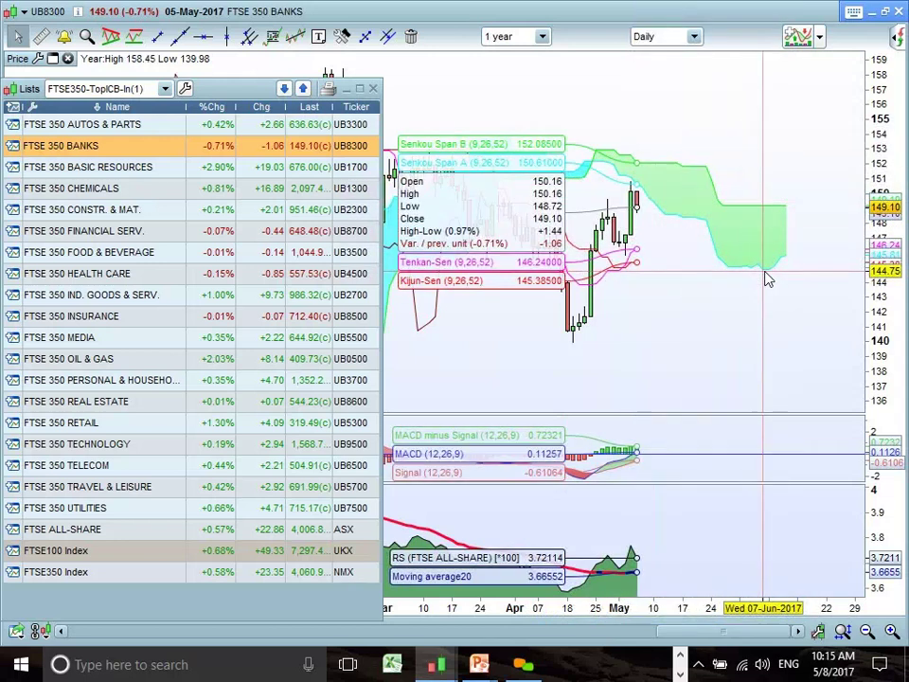
mouse_move(769, 275)
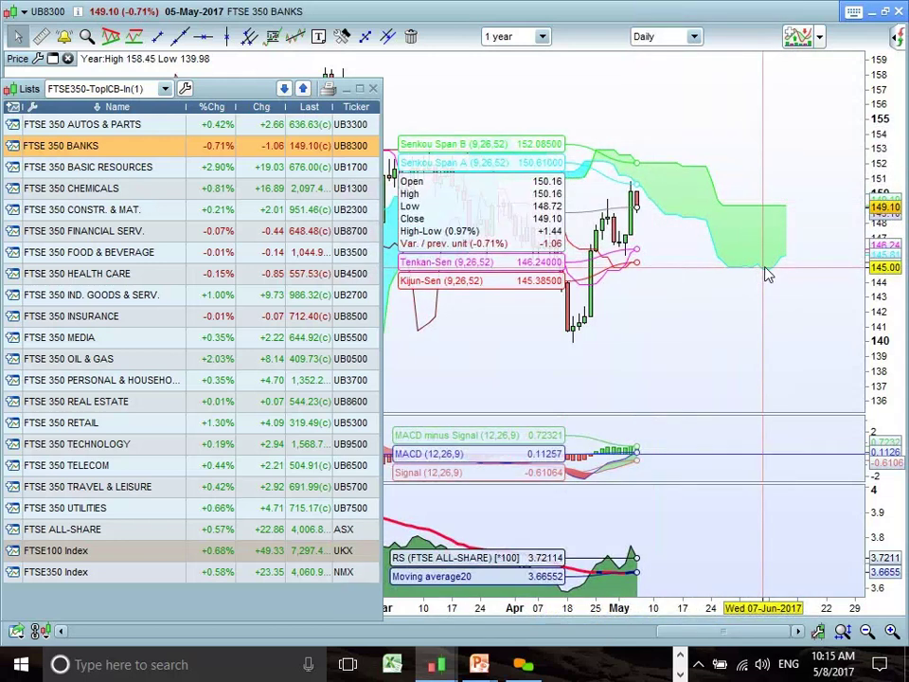
click(122, 170)
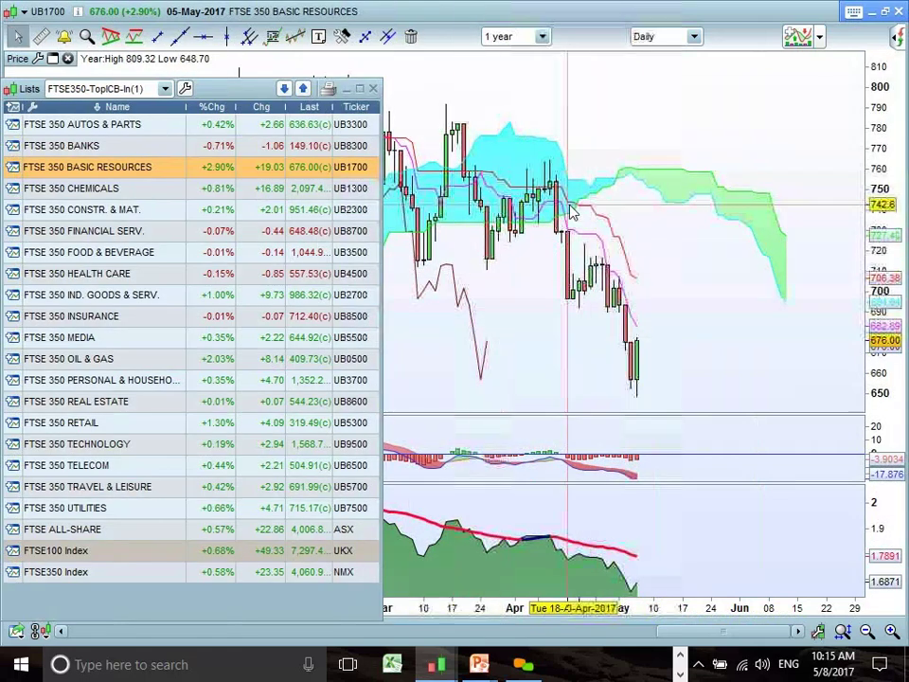
click(533, 316)
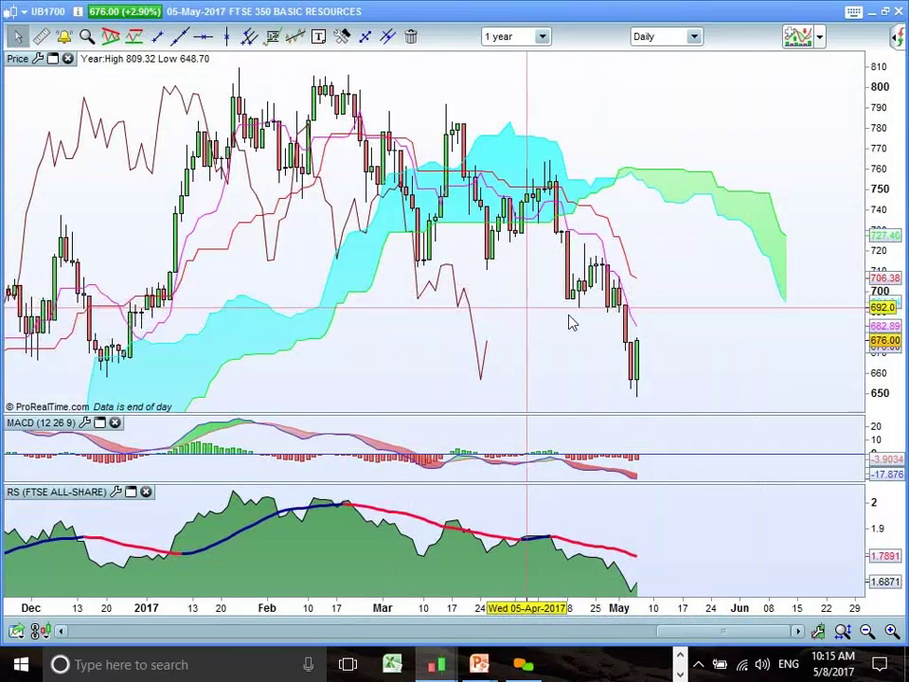
Step: Pan the Basic Resources chart to review its earlier cloud history, then list the open ProRealTime windows
drag(722, 345, 746, 281)
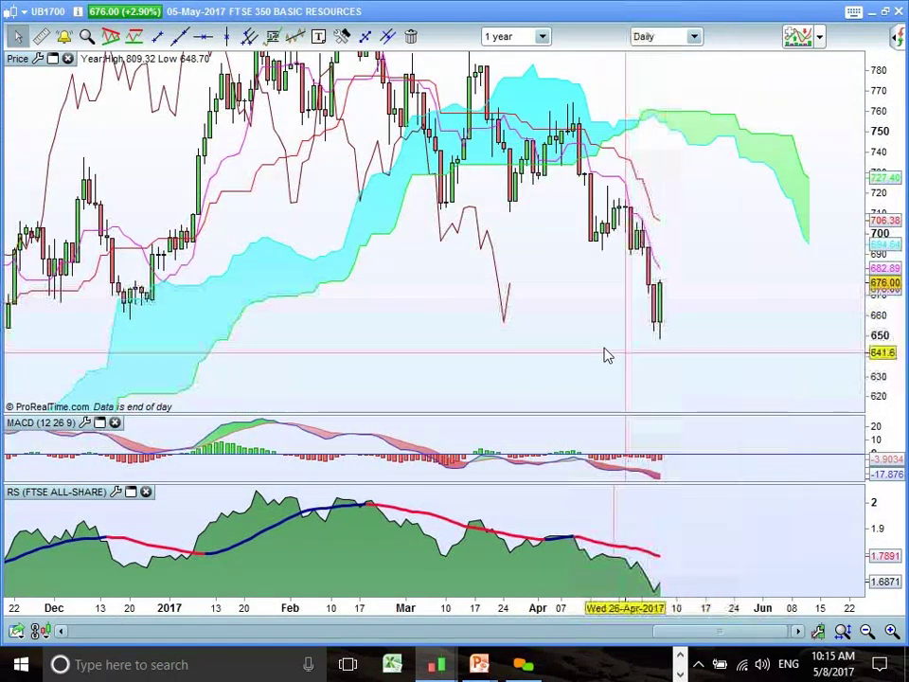
drag(611, 321, 623, 330)
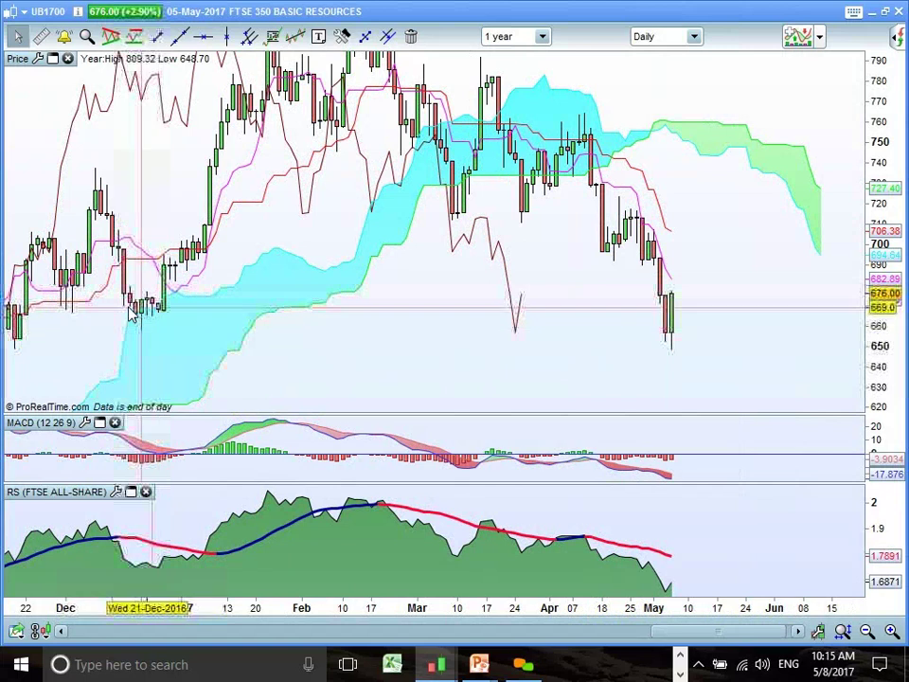
mouse_move(142, 317)
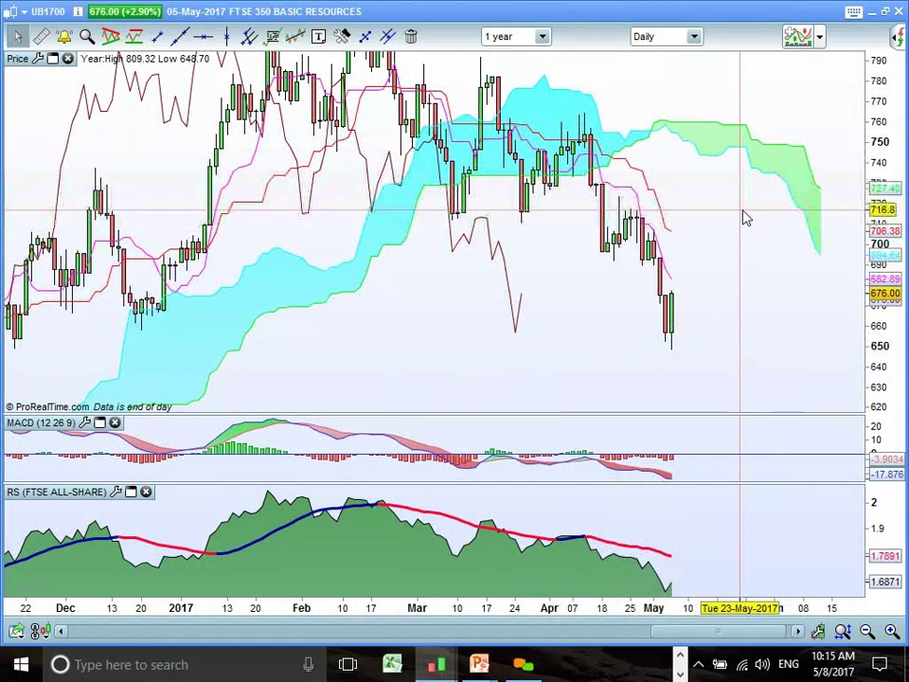
mouse_move(745, 218)
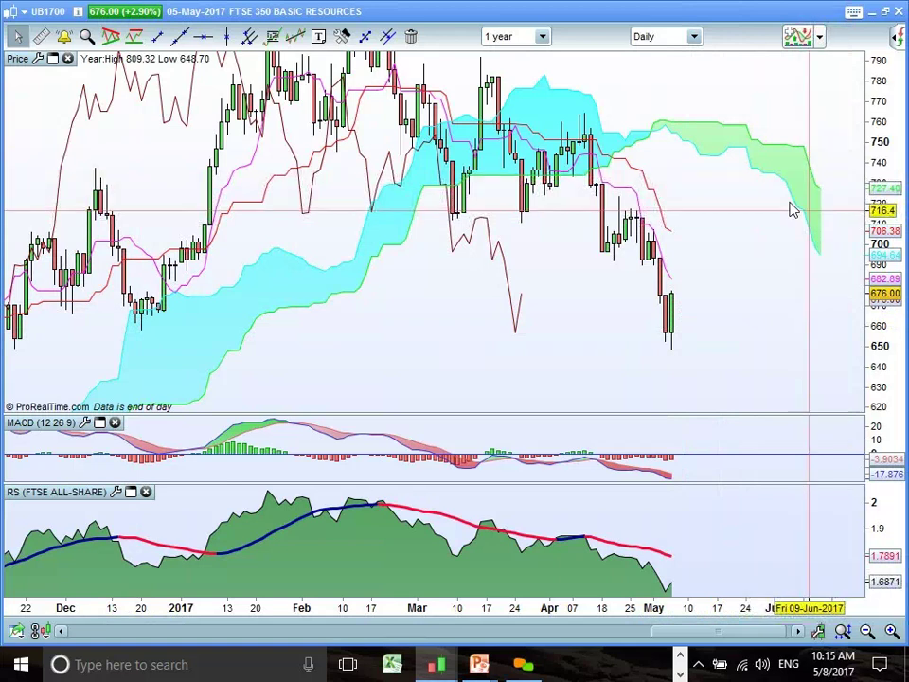
click(436, 666)
Step: Show the FTSE 350 CHEMICALS chart full-size for review, then reopen the sector list
click(352, 291)
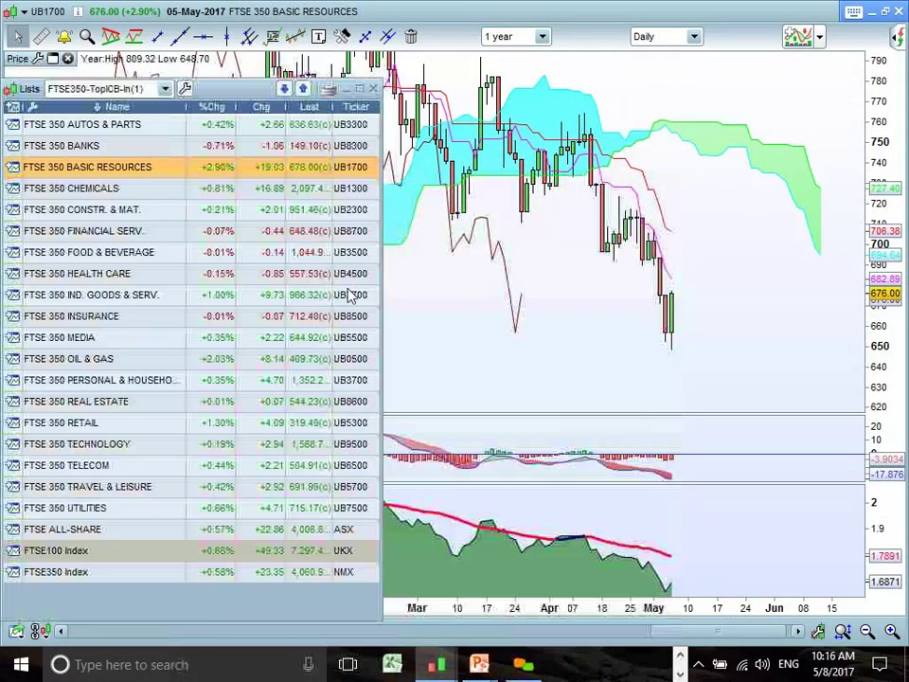
click(97, 190)
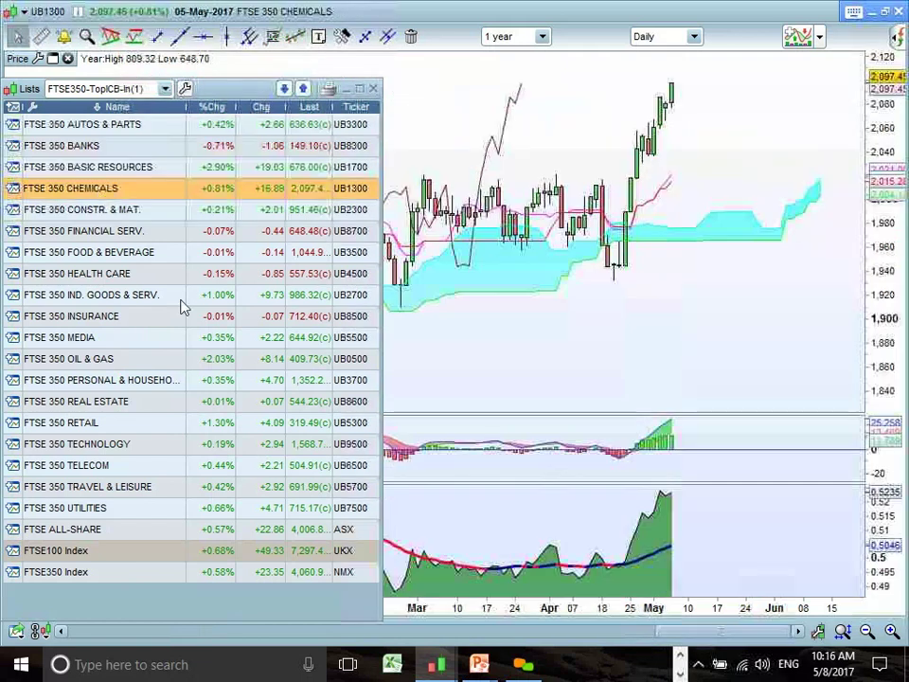
click(674, 343)
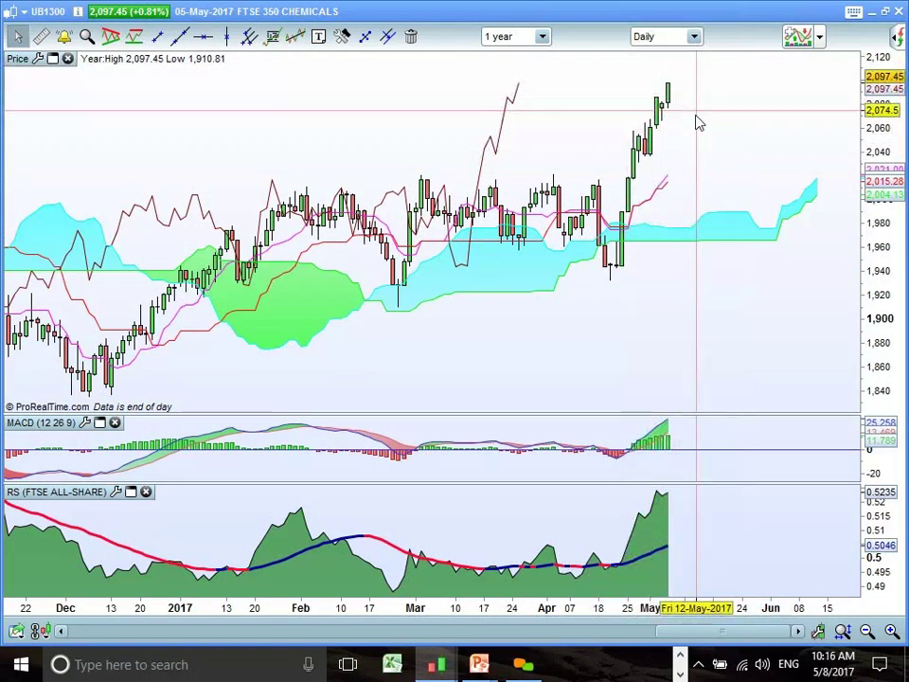
click(441, 669)
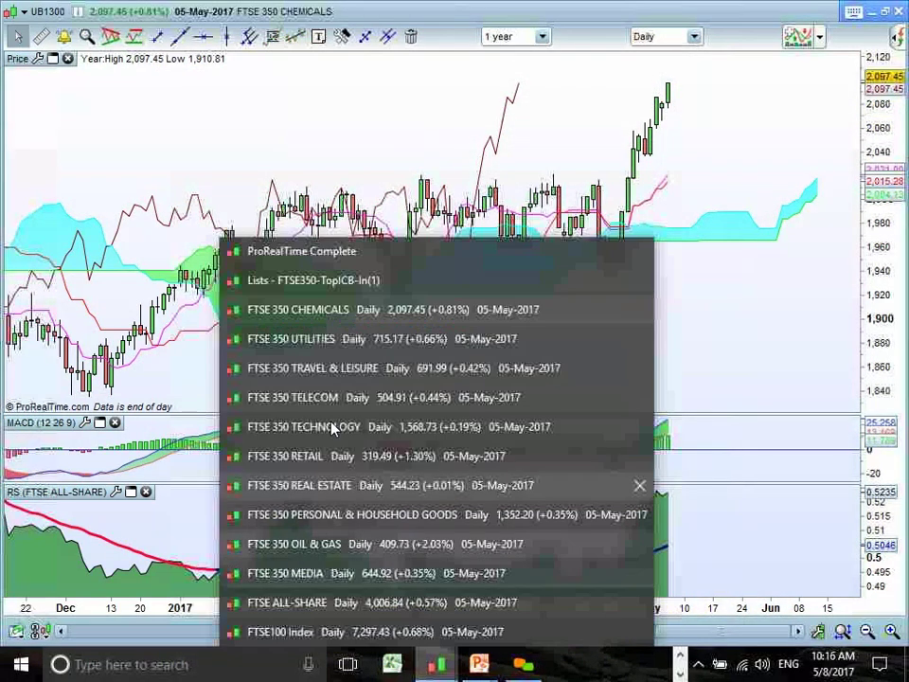
click(311, 286)
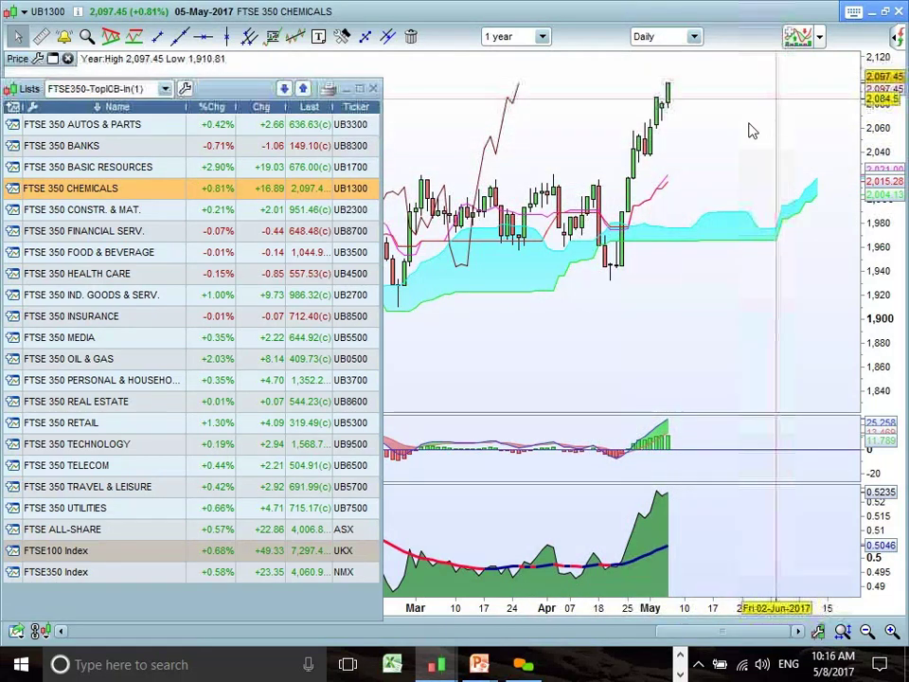
Step: Show FTSE 350 CONSTR. & MAT. full-size and pan it to reveal earlier history
click(117, 214)
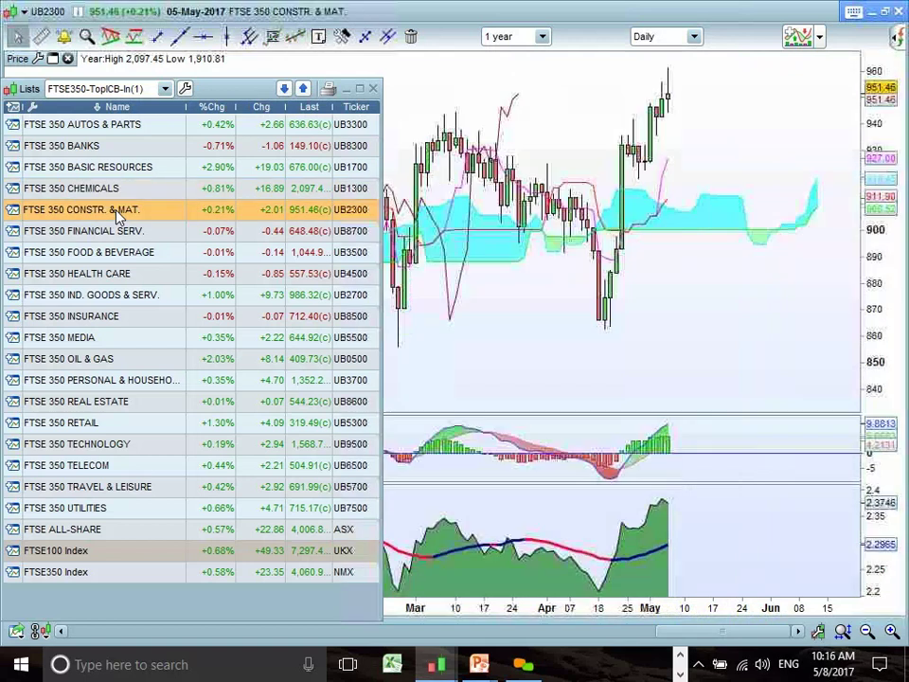
click(702, 325)
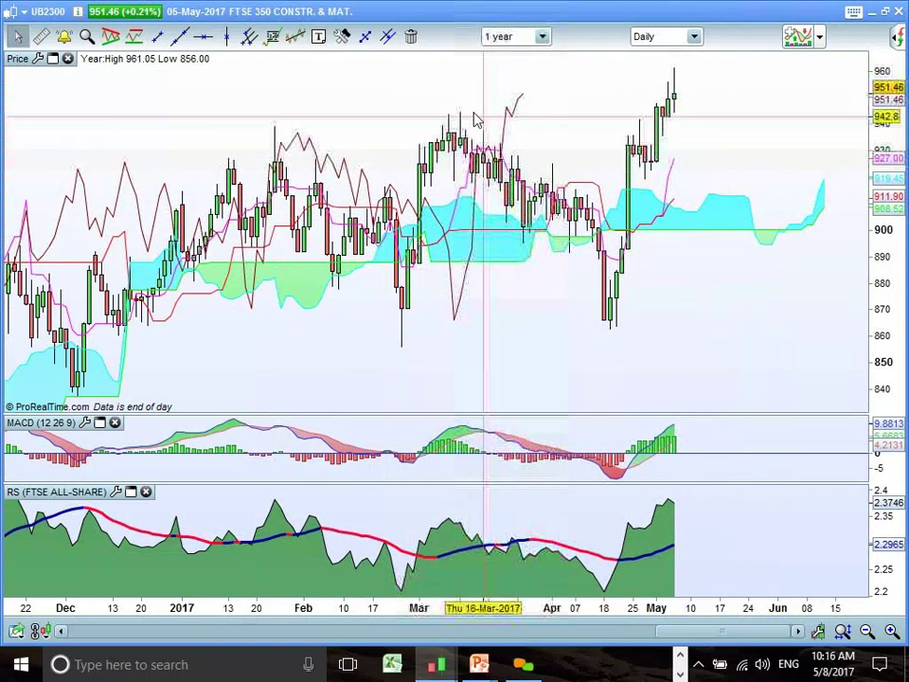
mouse_move(476, 120)
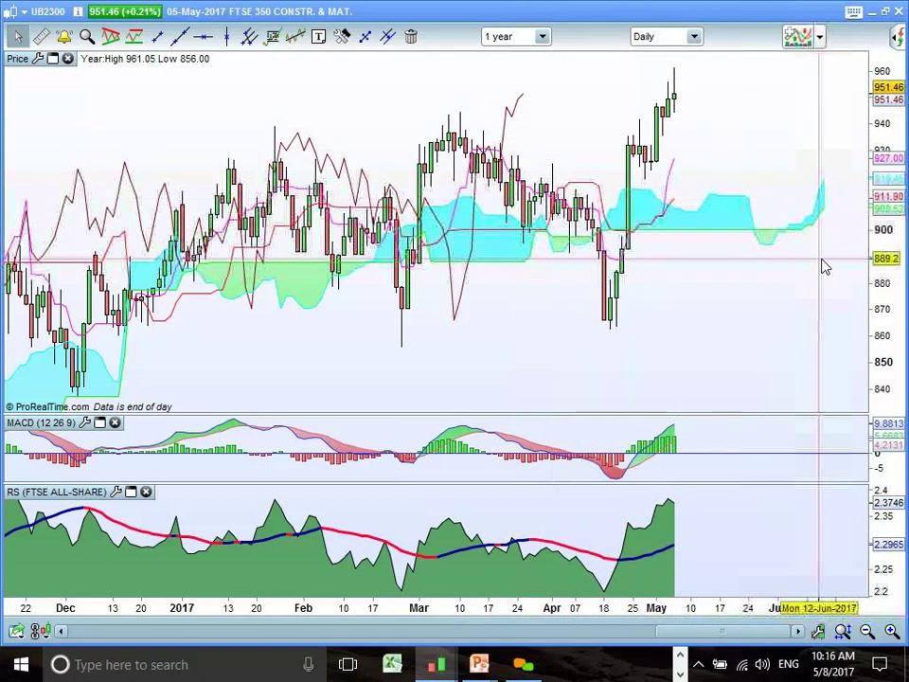
mouse_move(823, 267)
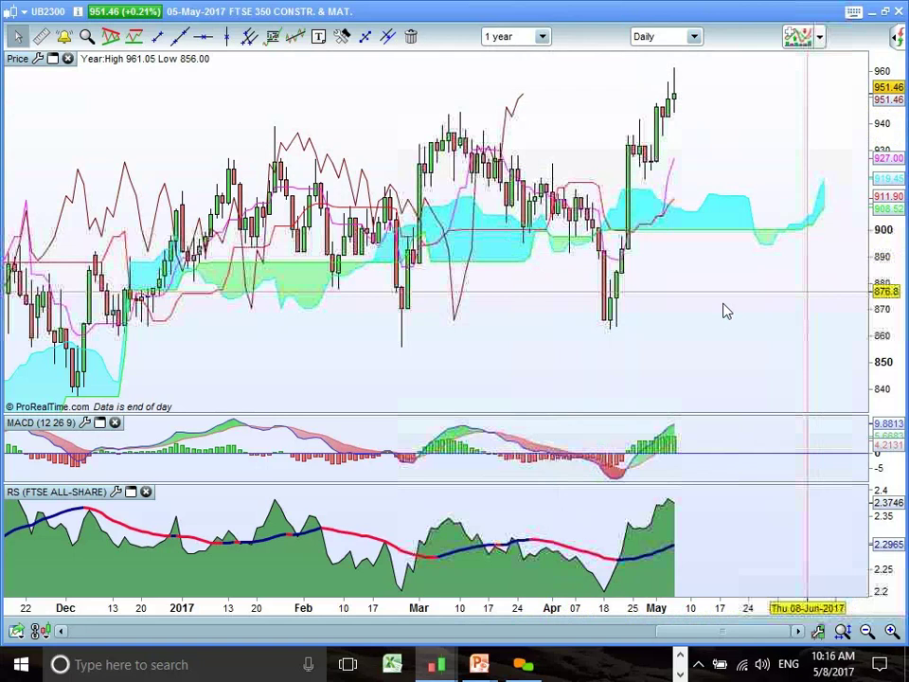
drag(649, 289, 615, 284)
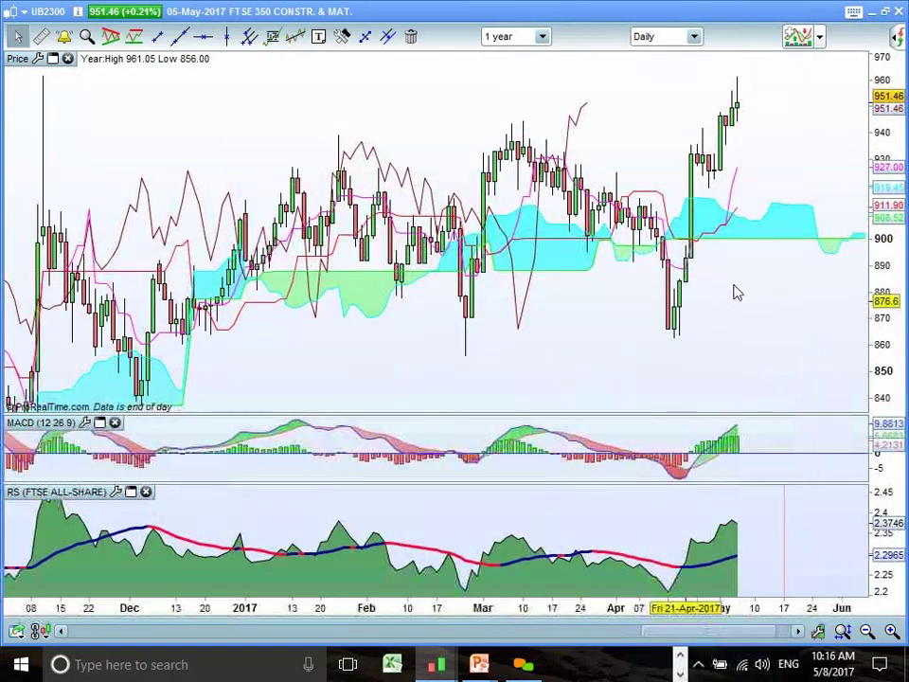
click(434, 669)
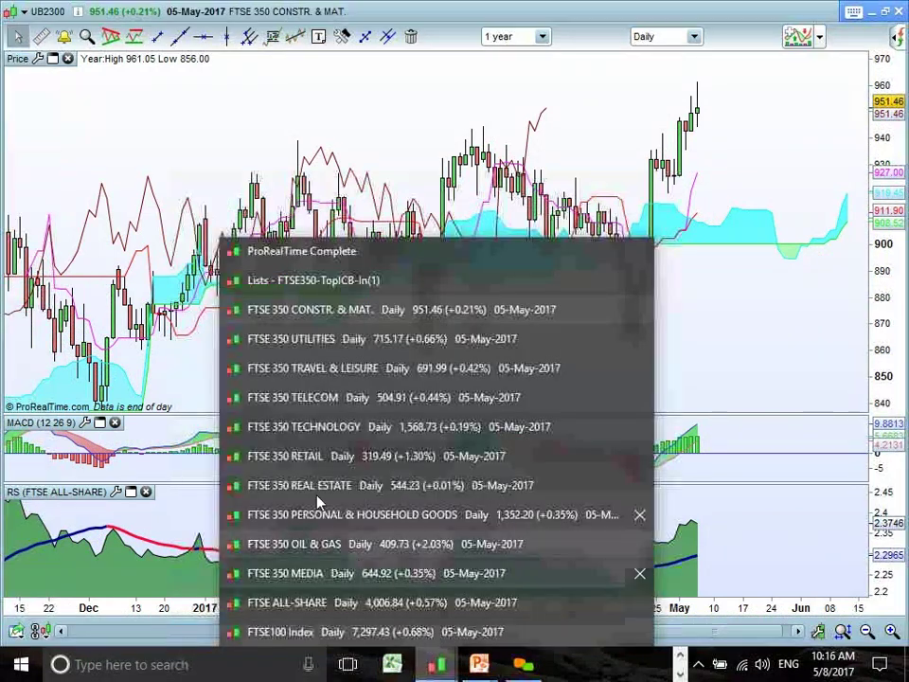
Step: Review the FTSE 350 FINANCIAL SERV. Ichimoku chart from the sector list
click(284, 278)
click(124, 231)
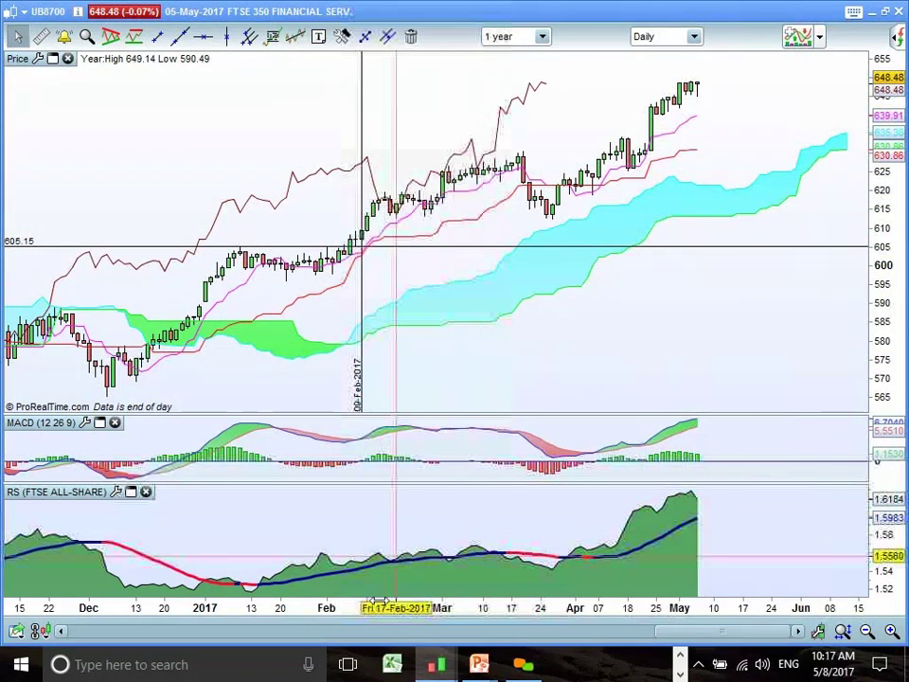
key(ctrl+Tab)
Step: Show the FTSE 350 FOOD & BEVERAGE chart full-size, then reopen the sector list
click(284, 278)
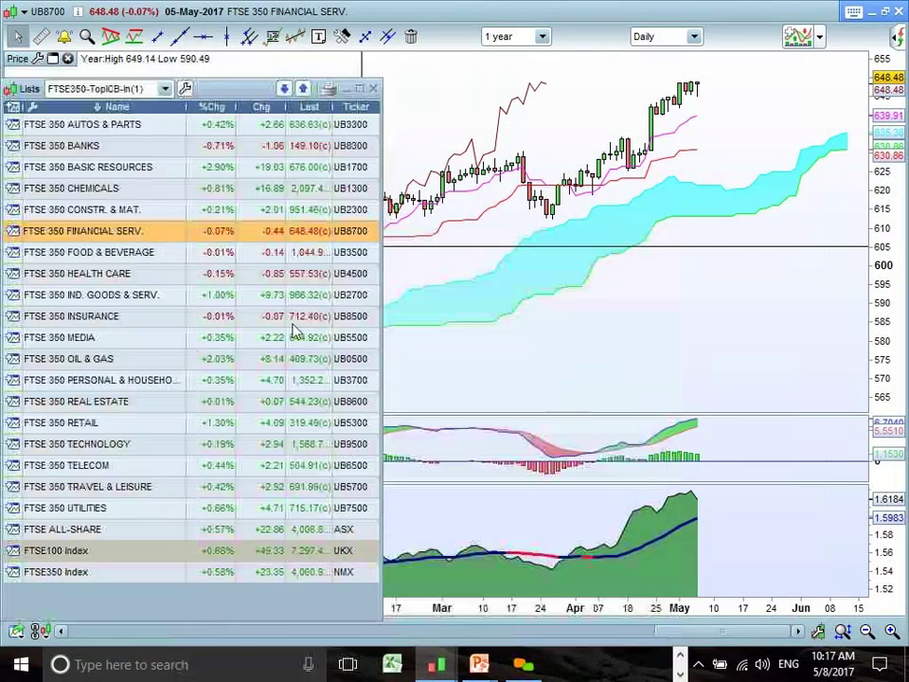
click(116, 254)
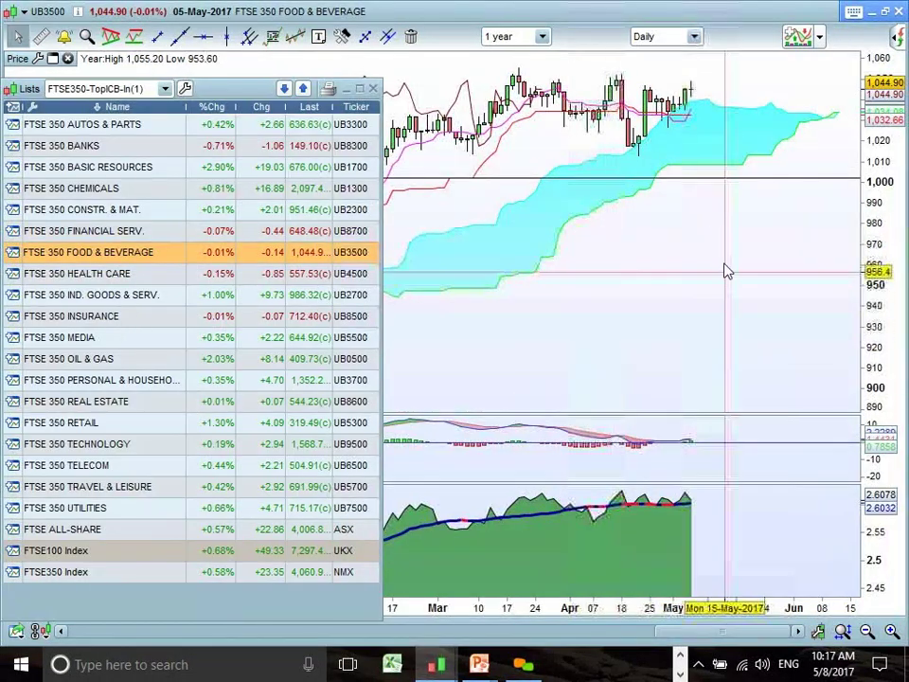
click(695, 83)
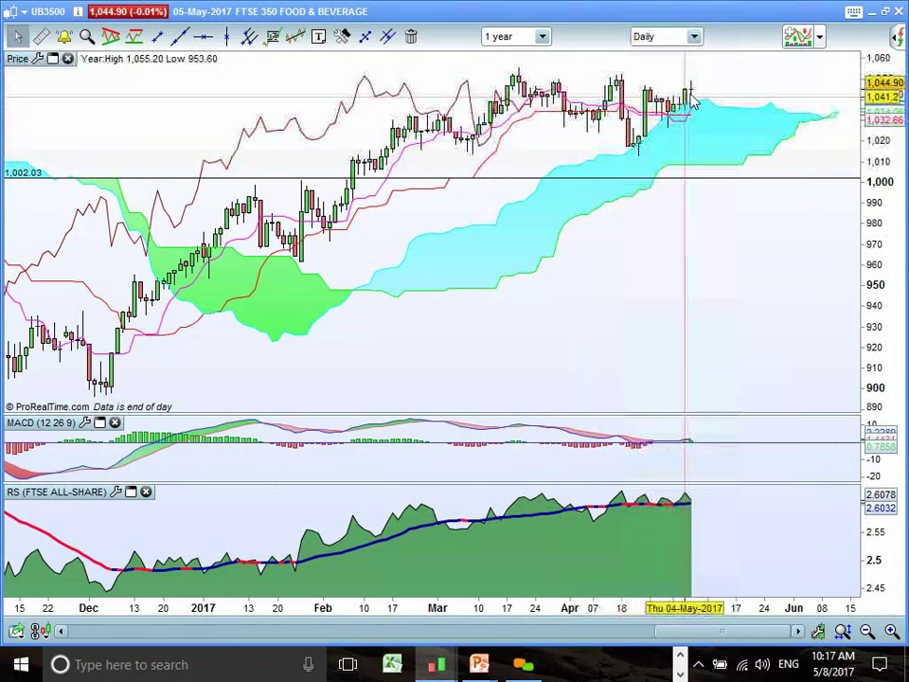
mouse_move(692, 106)
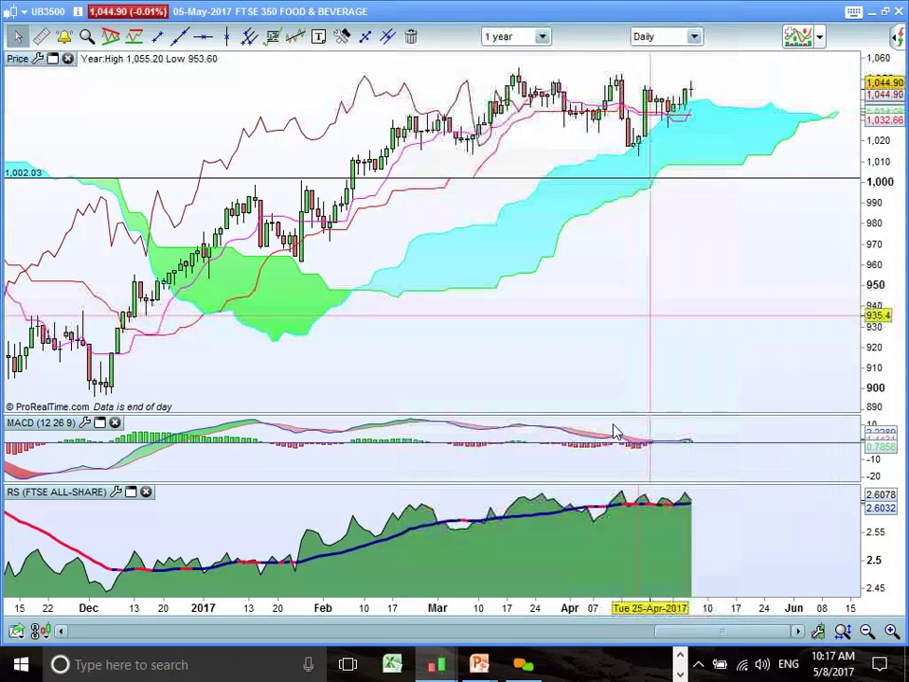
click(438, 666)
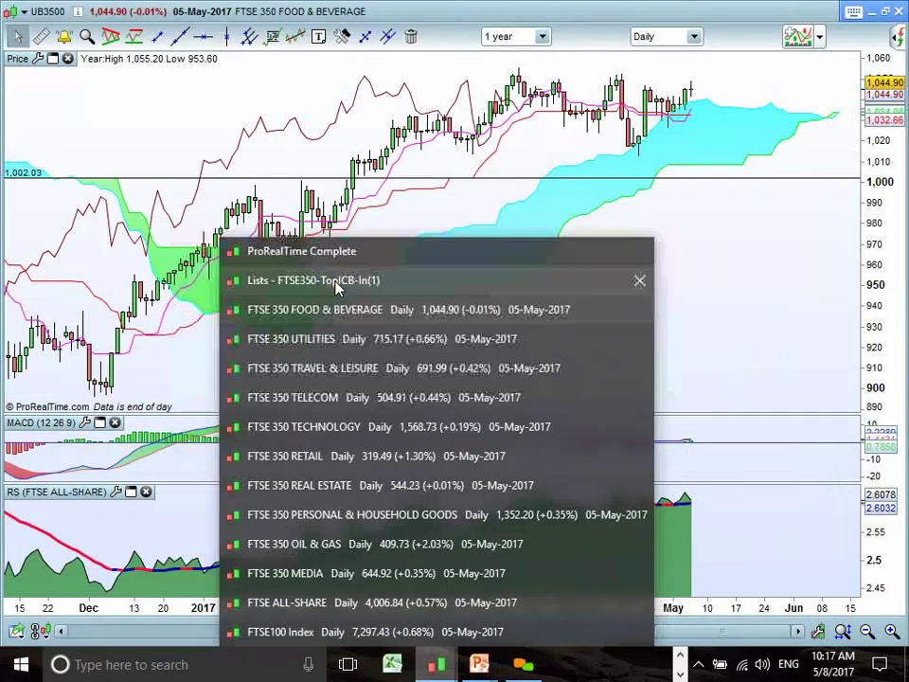
click(361, 280)
Step: Finish the FTSE 350 HEALTH CARE chart, then chart FTSE 350 IND. GOODS & SERV. (986.32) full width
click(90, 274)
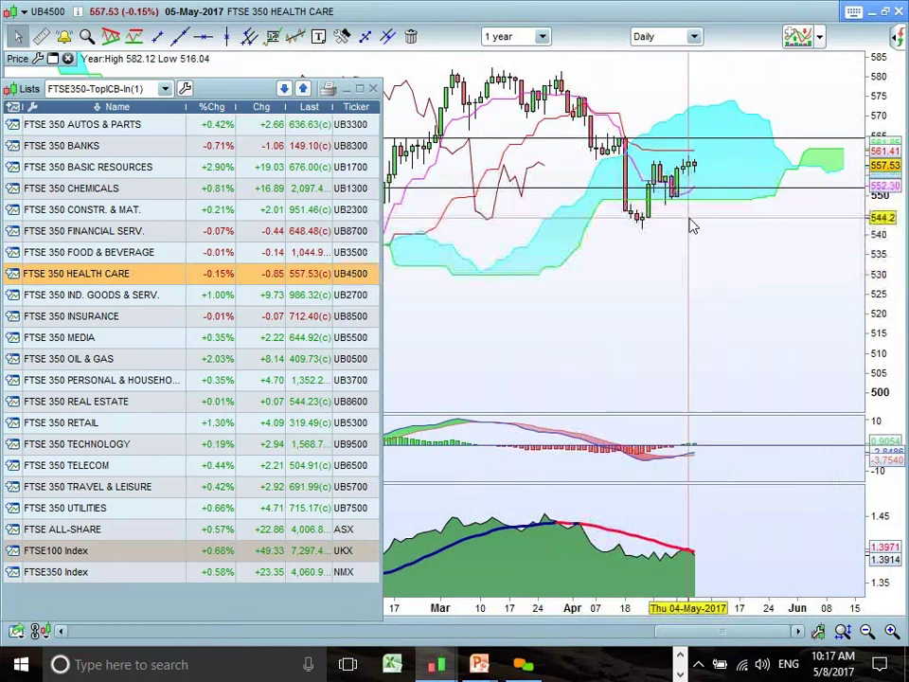
mouse_move(687, 207)
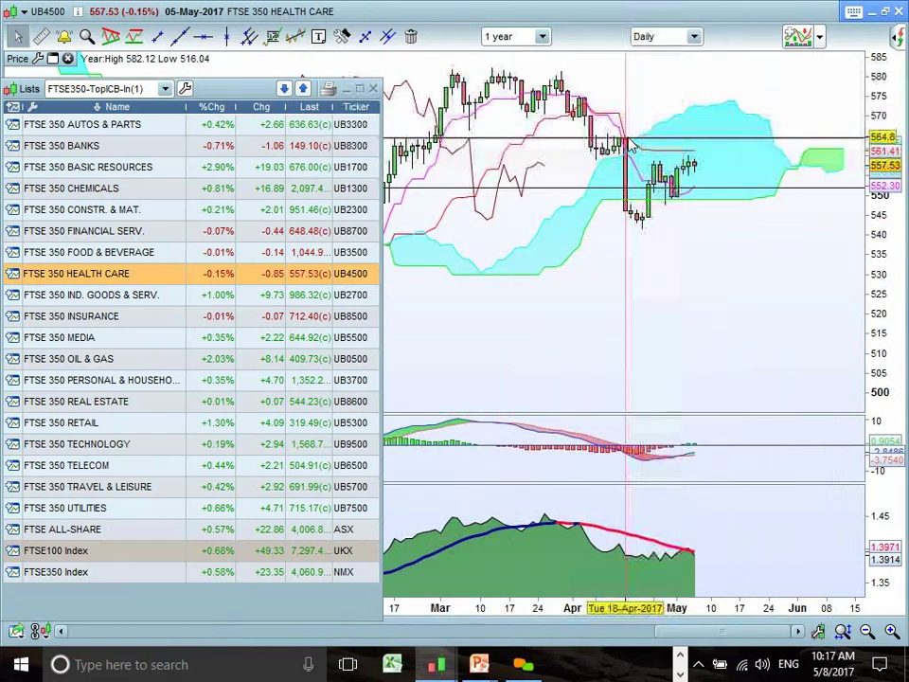
mouse_move(633, 147)
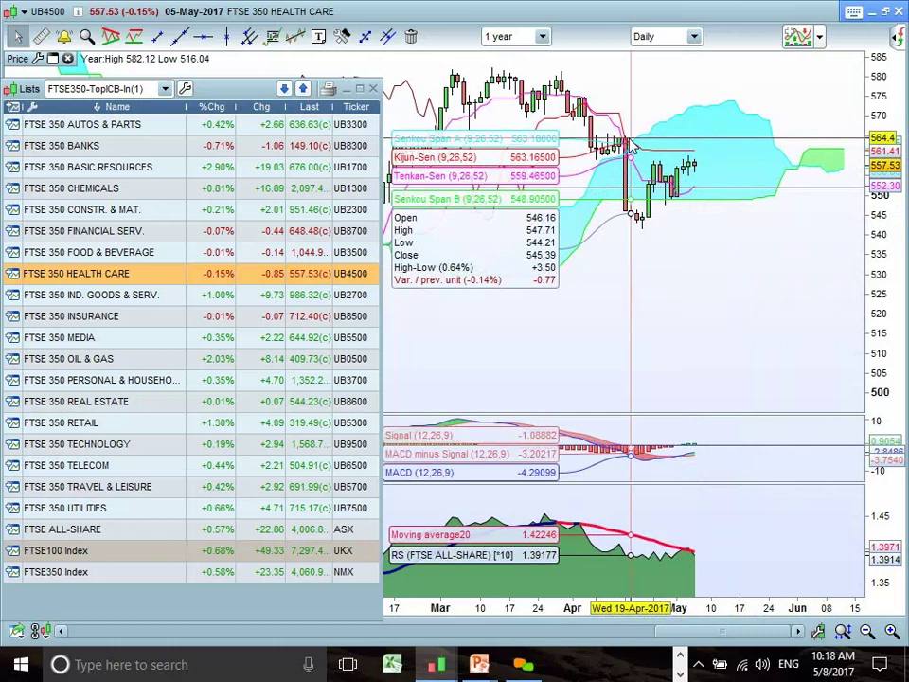
click(109, 296)
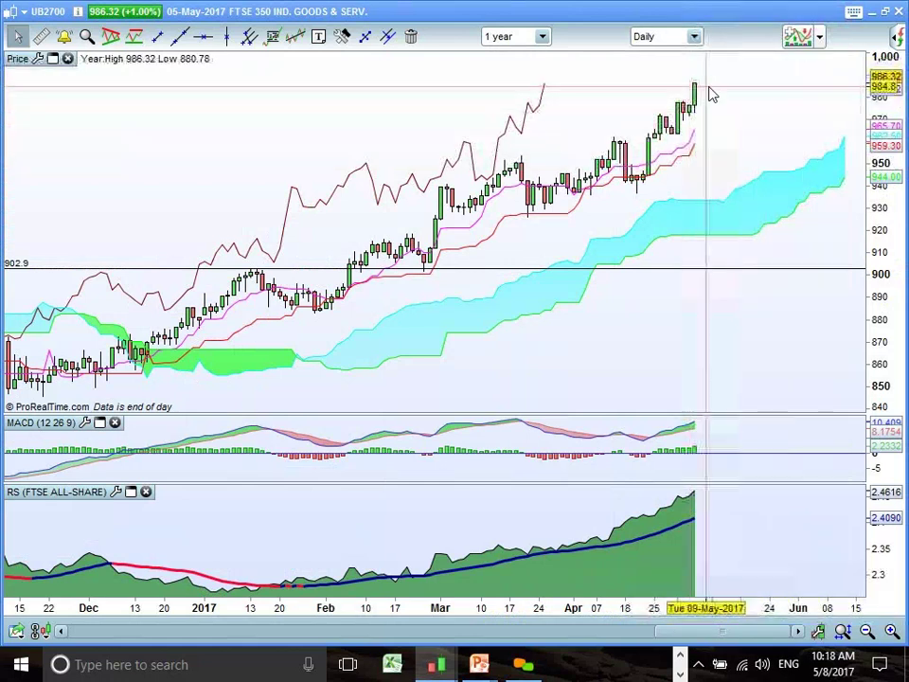
Step: Reopen the sector list and view the FTSE 350 INSURANCE Ichimoku chart full width
right_click(426, 674)
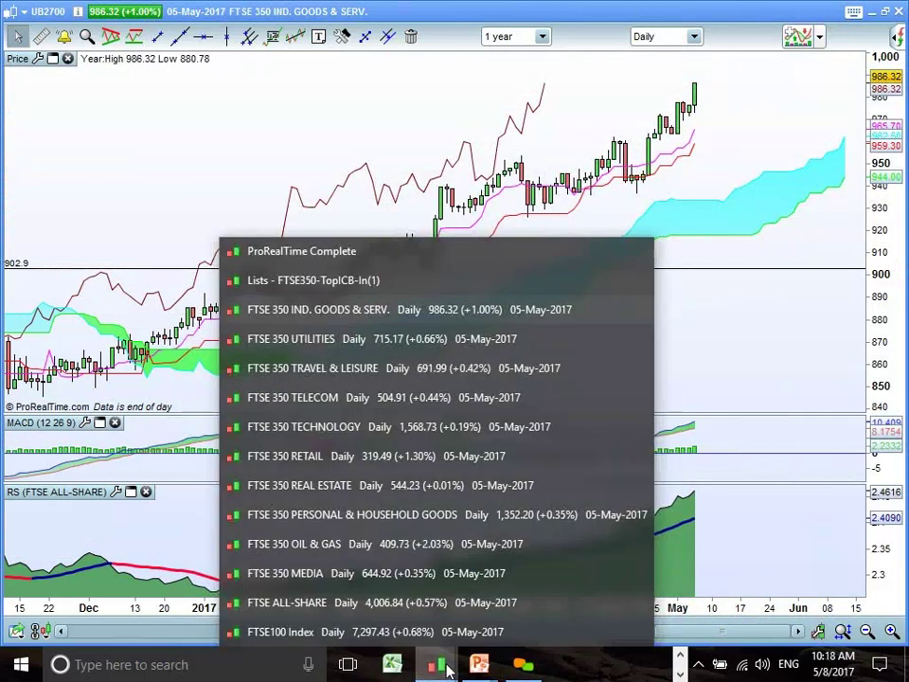
click(351, 280)
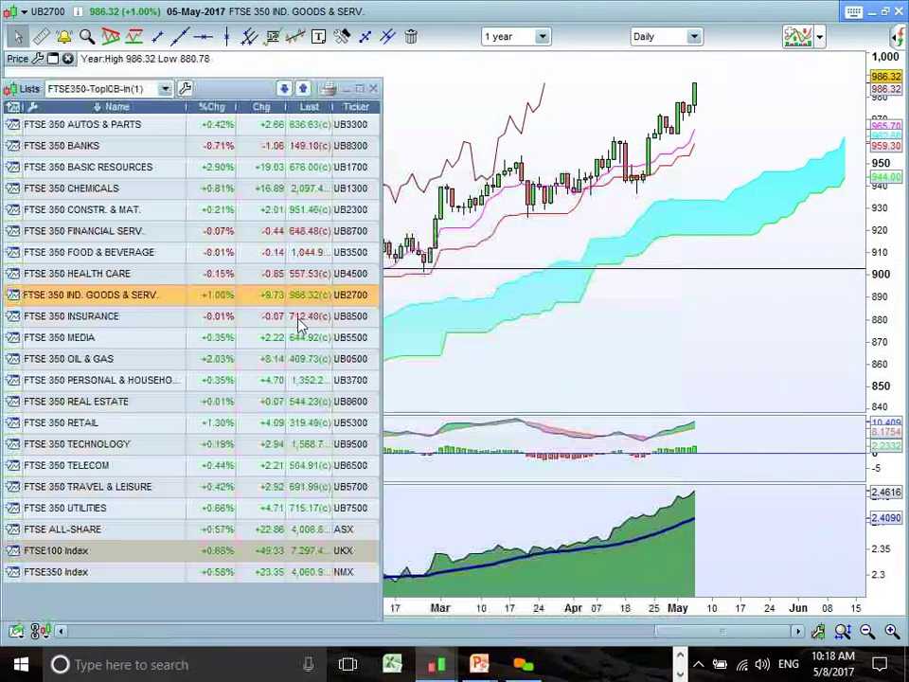
click(95, 315)
click(757, 306)
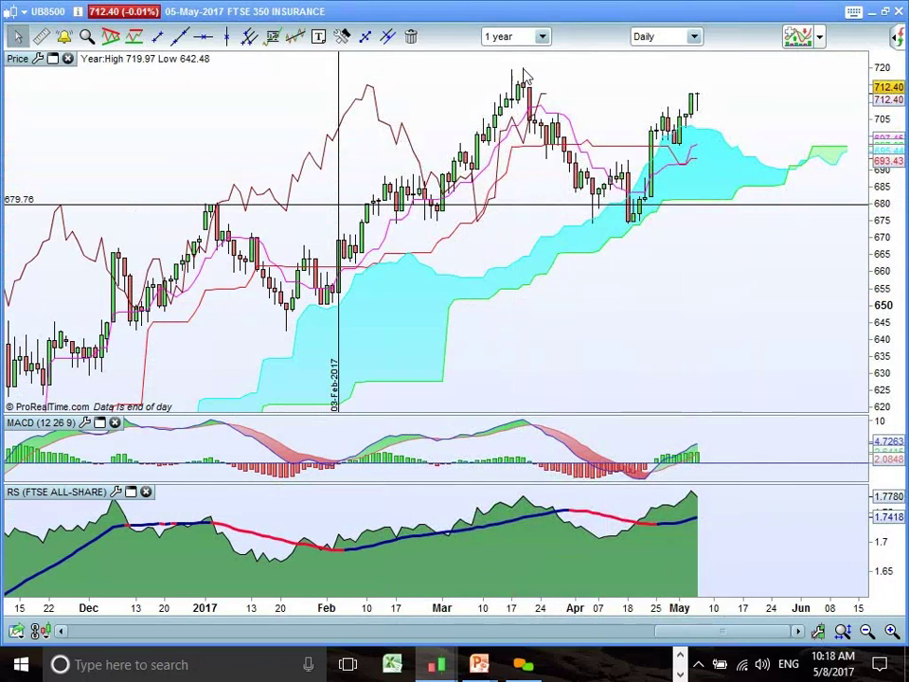
mouse_move(625, 78)
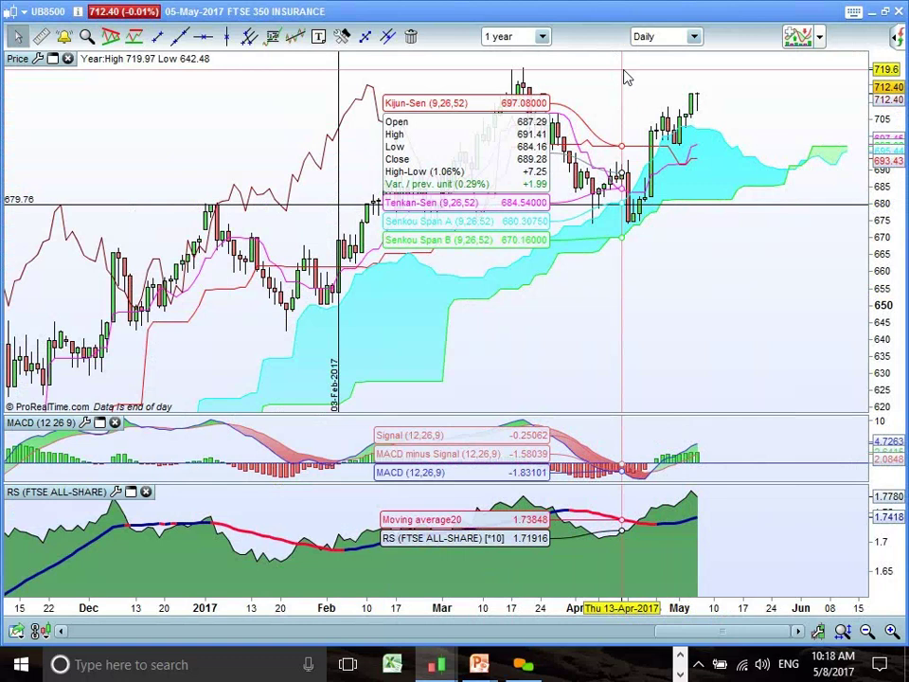
Step: Bring the sector list back and chart FTSE 350 MEDIA (644.92, +0.35%)
mouse_move(437, 664)
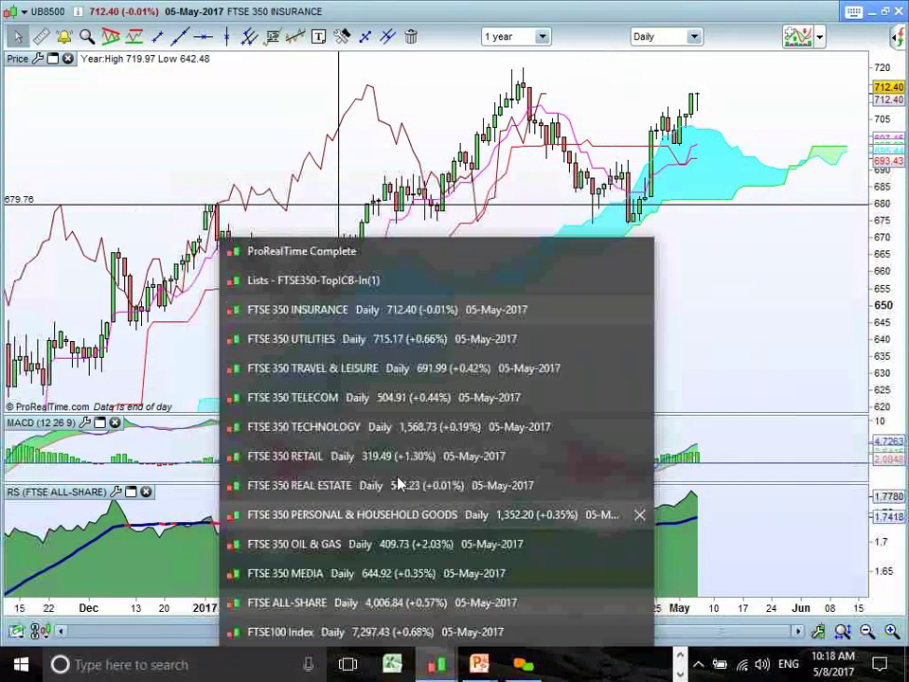
click(331, 285)
click(115, 339)
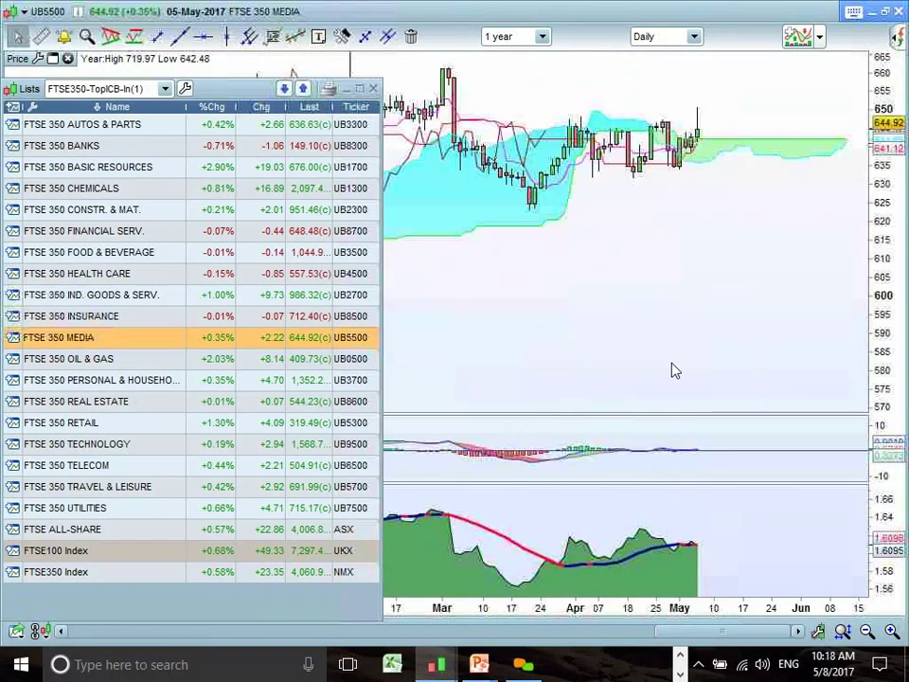
Step: View the FTSE 350 MEDIA cloud chart full width and read candle values
click(694, 357)
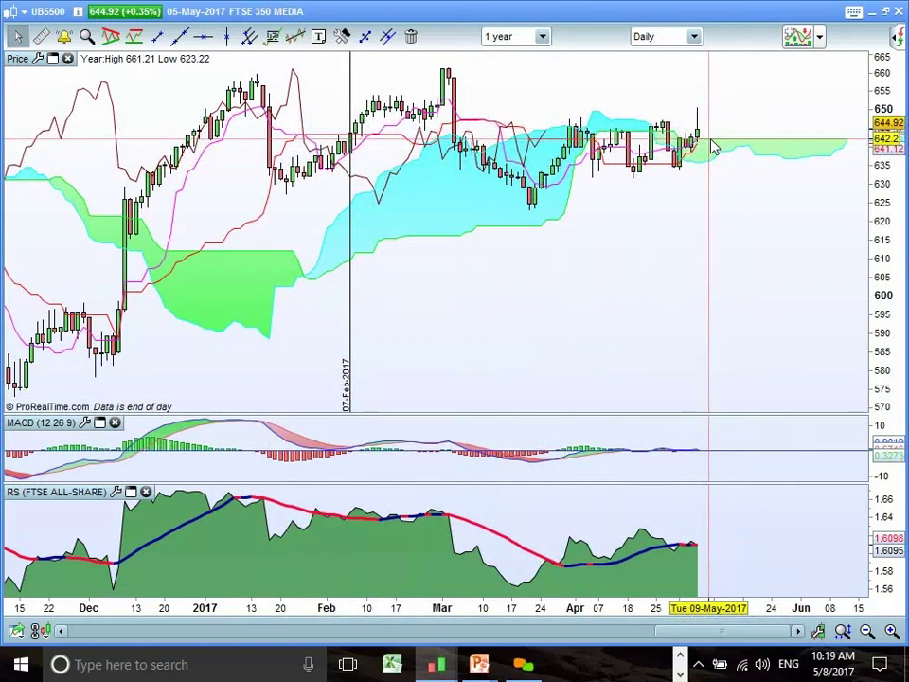
mouse_move(714, 146)
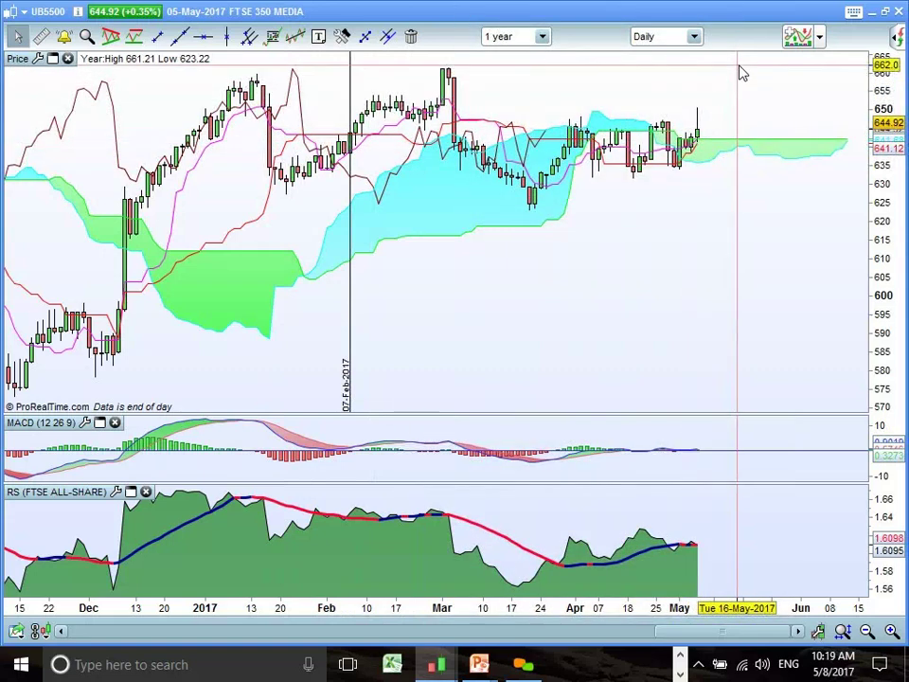
mouse_move(742, 73)
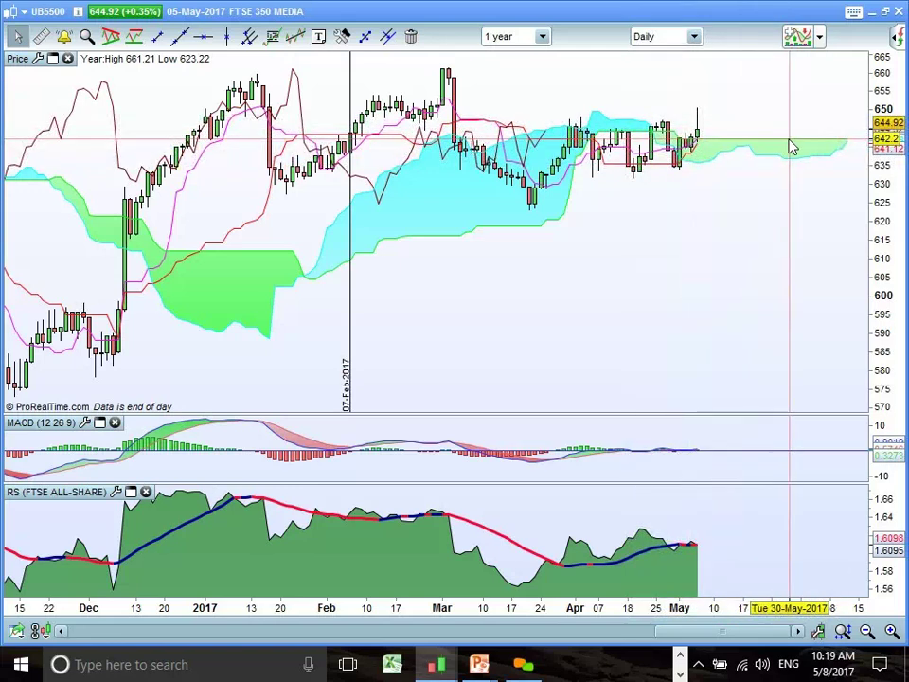
mouse_move(791, 147)
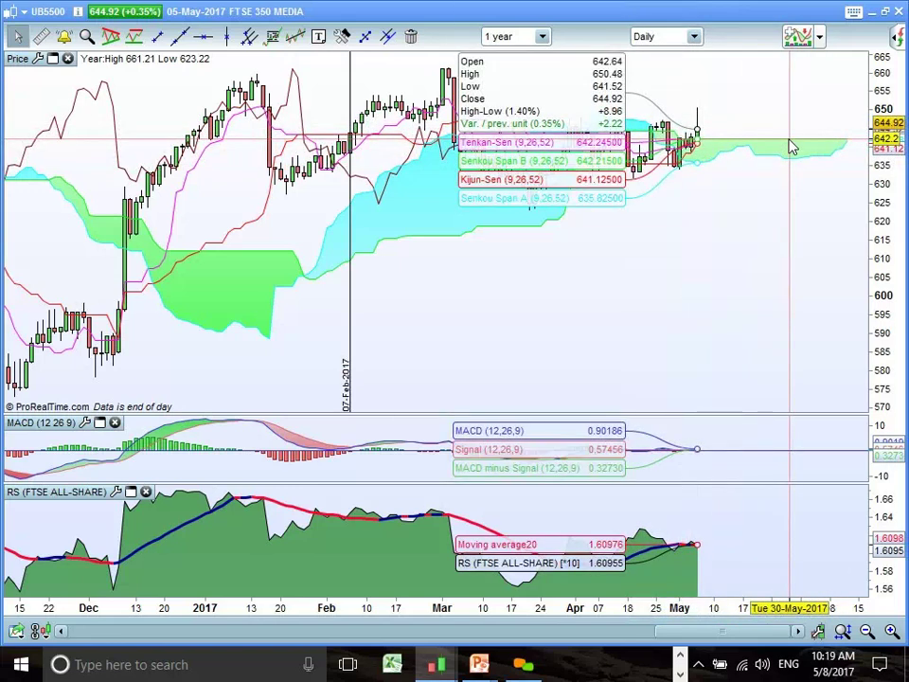
Step: Reopen the sector list and move down to FTSE 350 OIL & GAS (409.73, +2.03%)
click(436, 664)
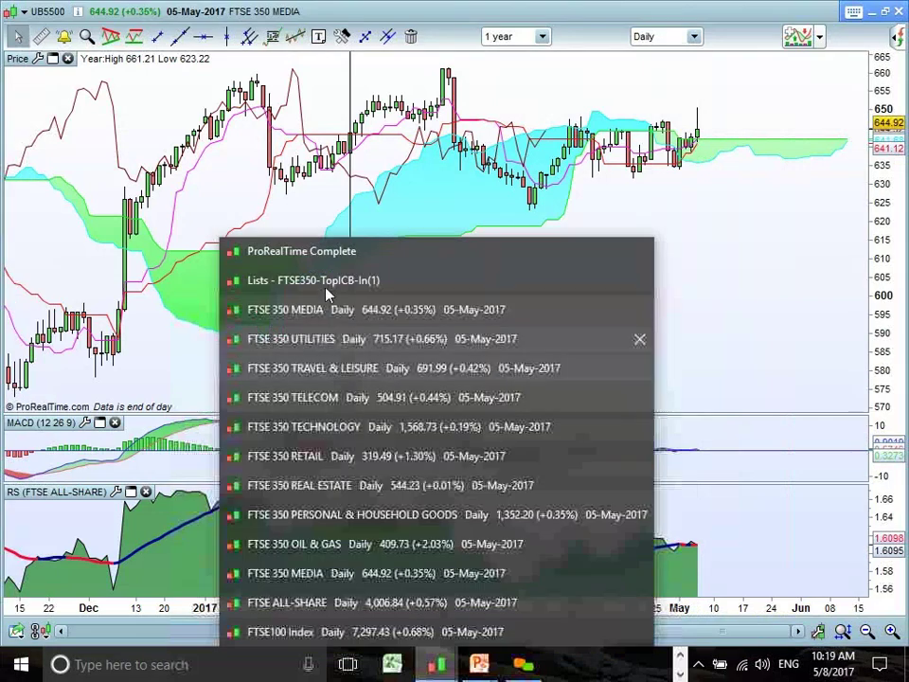
click(327, 294)
key(Down)
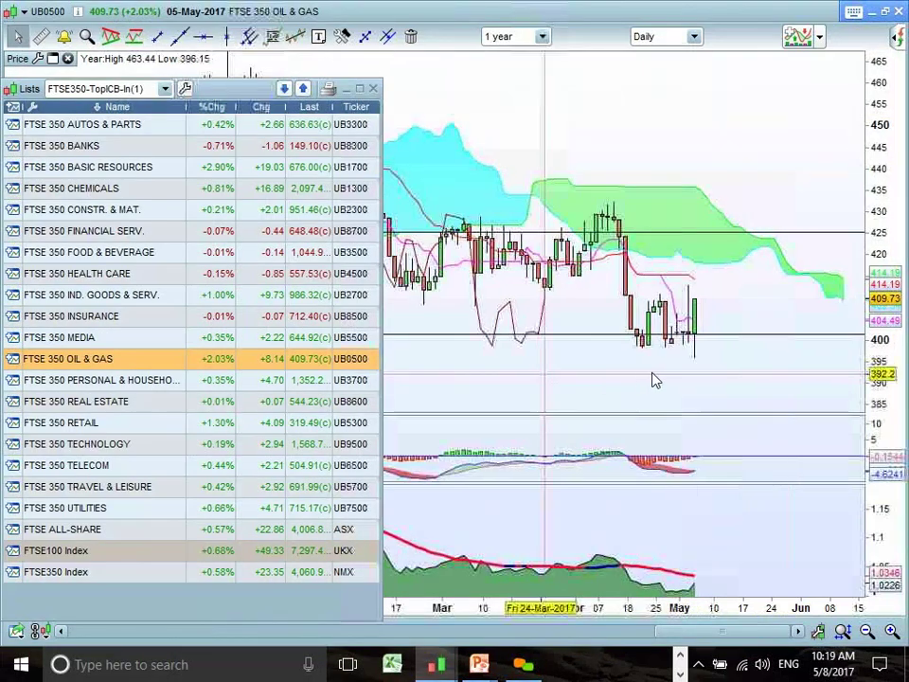
Step: Review FTSE 350 OIL & GAS full width, then chart FTSE 350 PERSONAL & HOUSEHOLD GOODS (1,352.20)
click(600, 341)
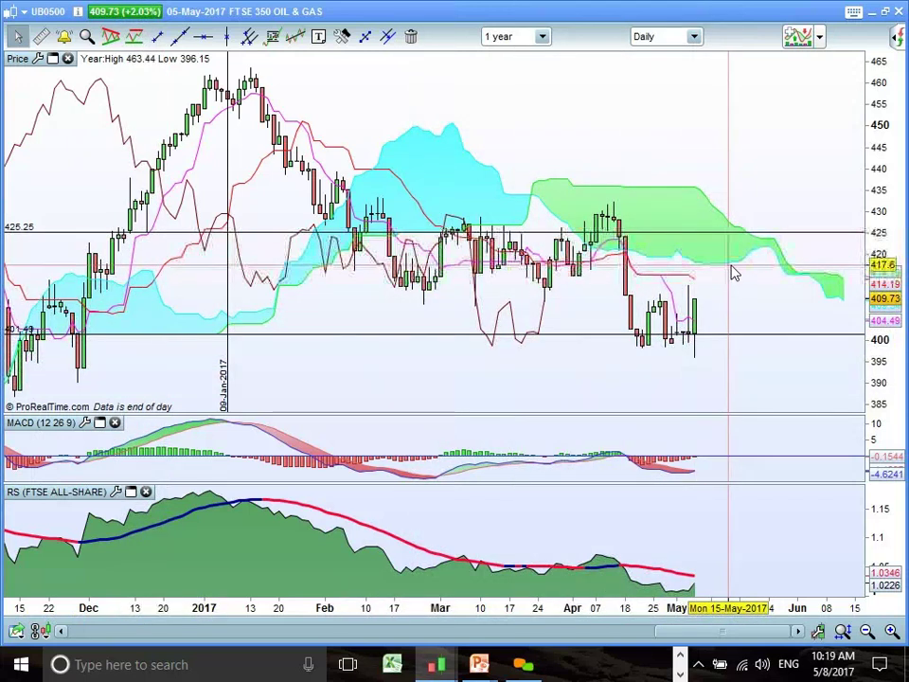
mouse_move(734, 273)
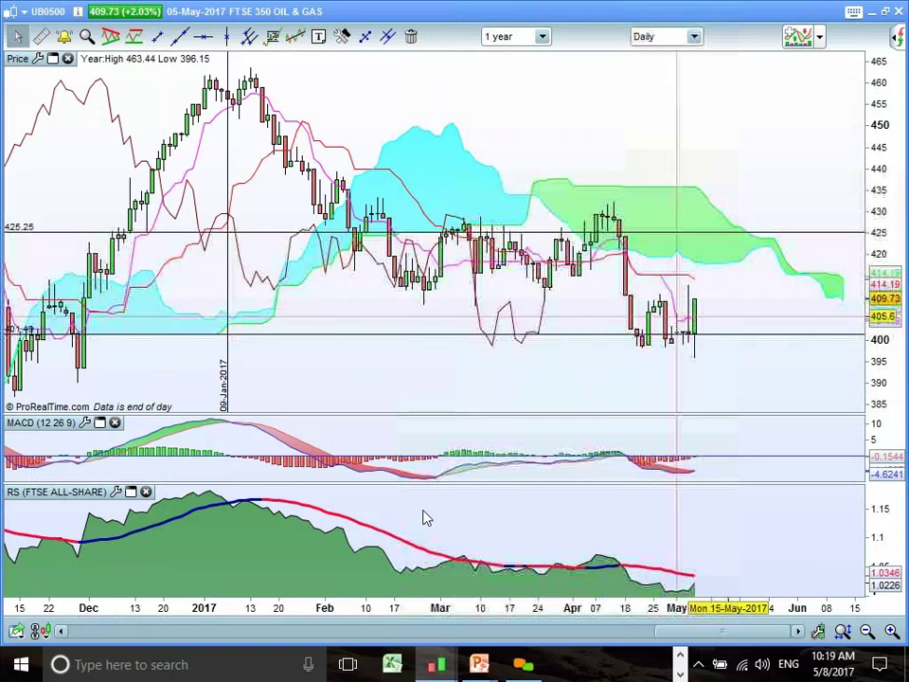
click(428, 666)
click(322, 289)
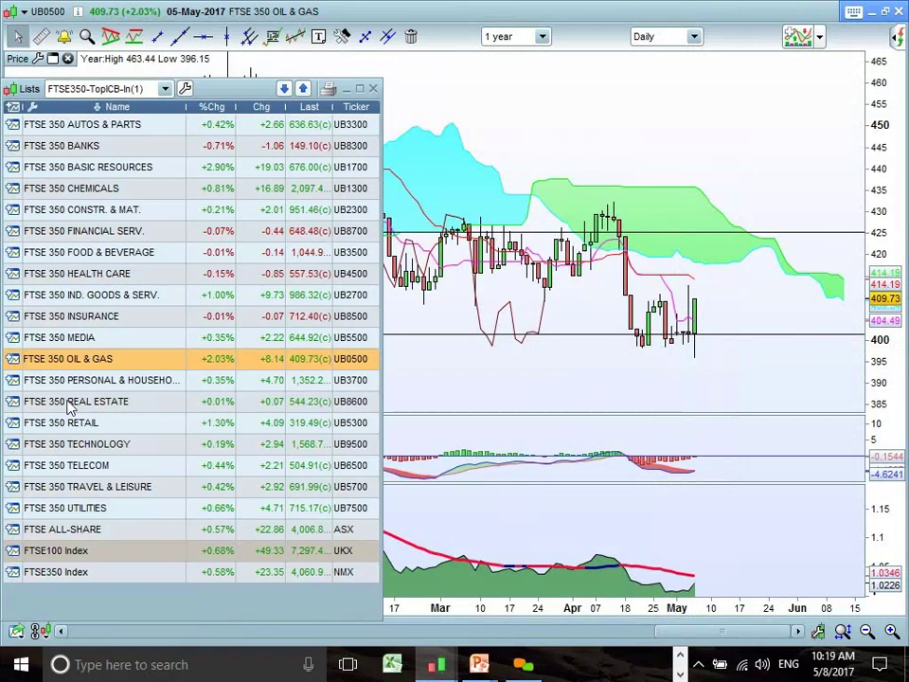
click(98, 383)
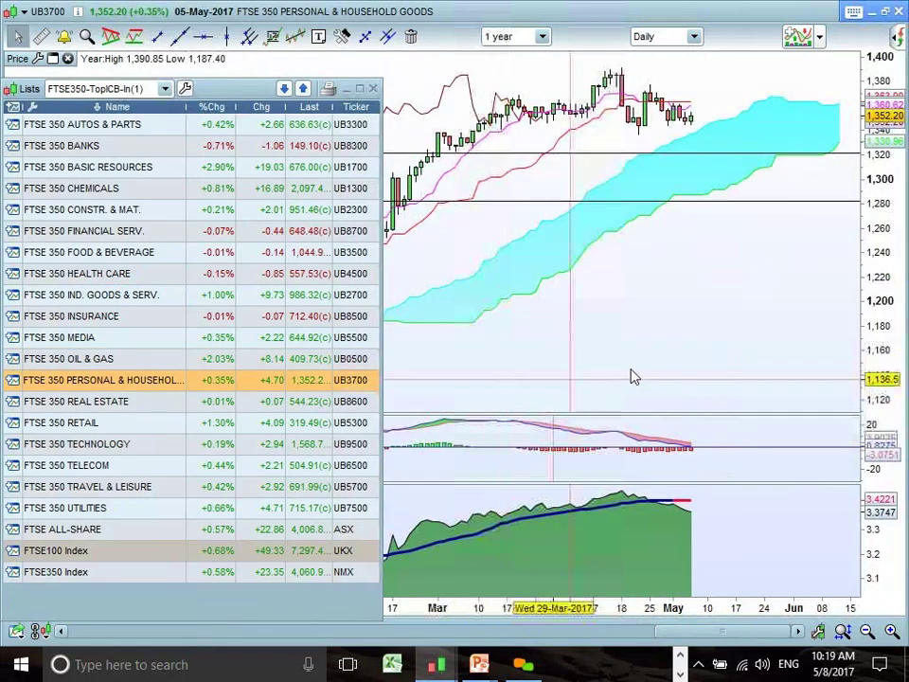
Step: Review PERSONAL & HOUSEHOLD GOODS full width, then chart FTSE 350 REAL ESTATE (544.23, +0.01%)
click(714, 145)
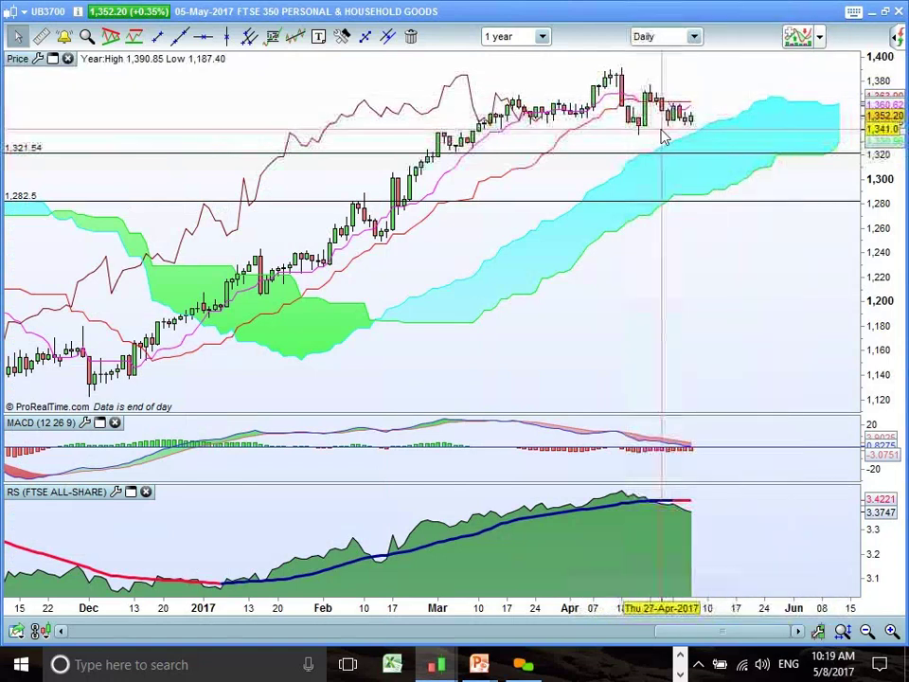
mouse_move(665, 142)
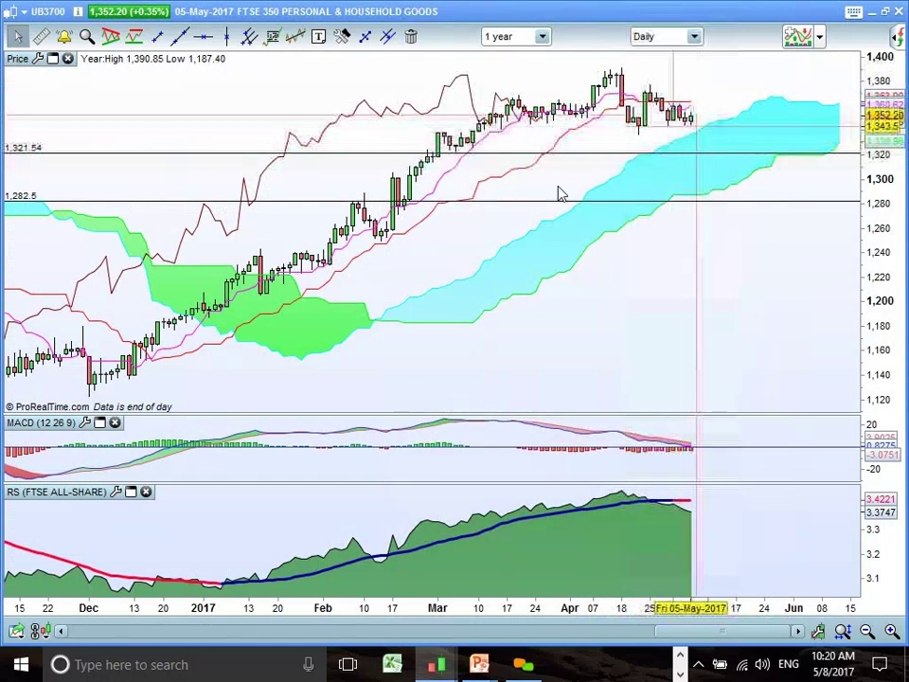
click(435, 664)
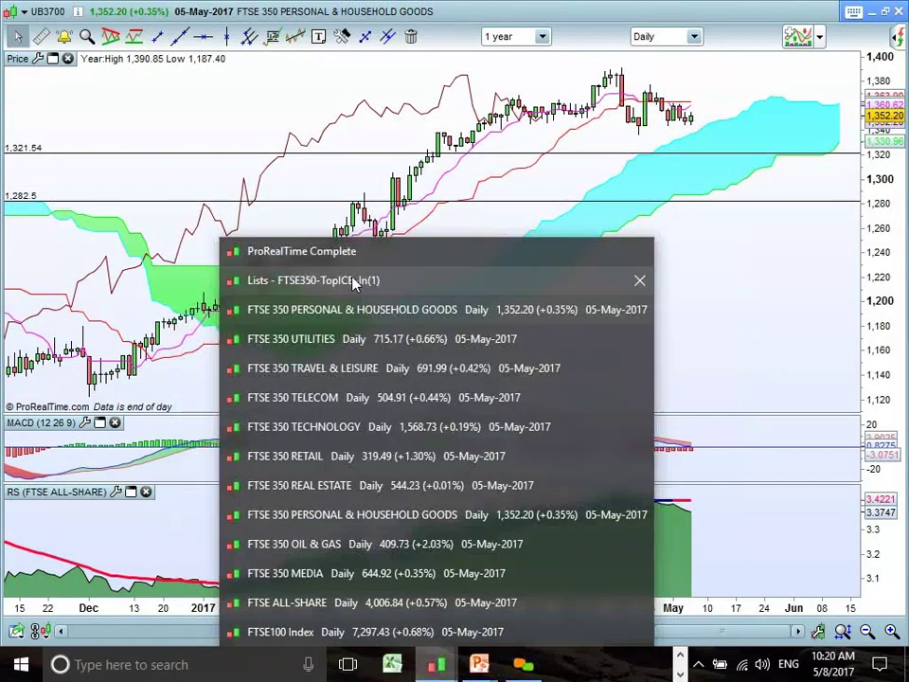
click(352, 283)
click(122, 403)
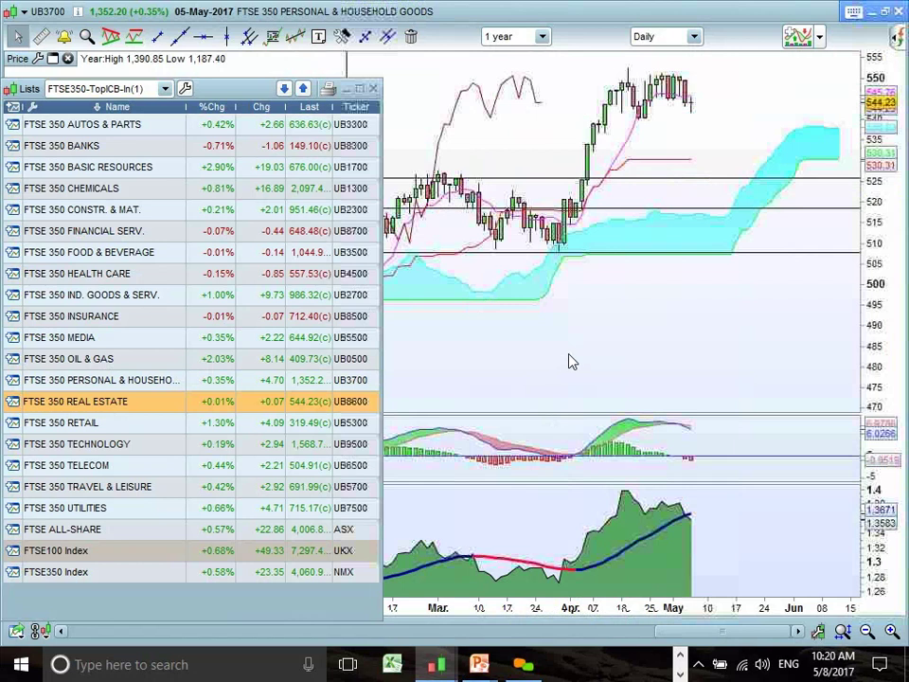
Step: Draw a horizontal line at 538.27 on the full-width REAL ESTATE chart and reopen the sector list
click(539, 195)
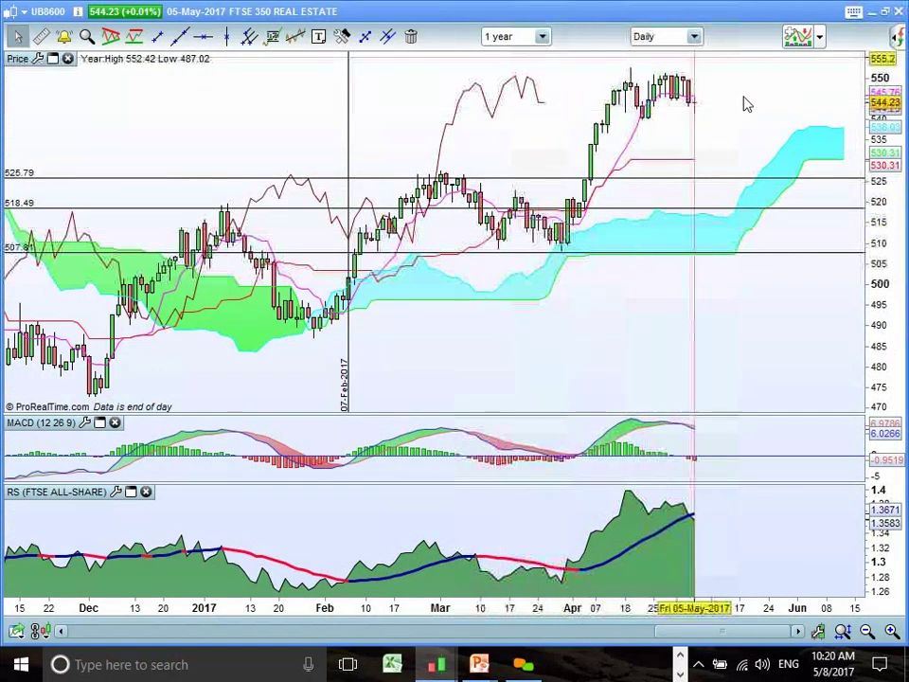
click(202, 38)
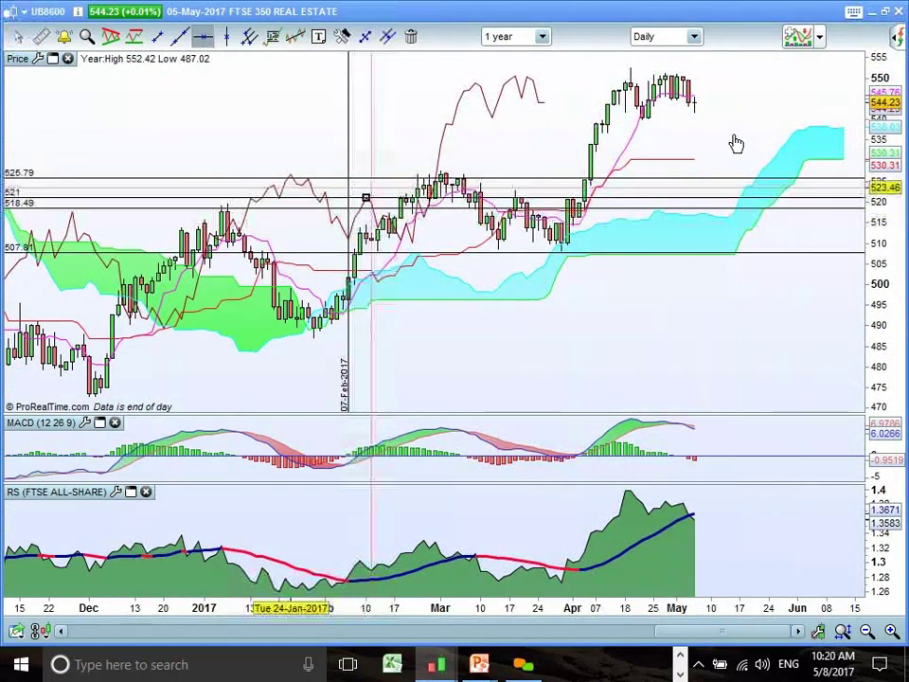
click(822, 131)
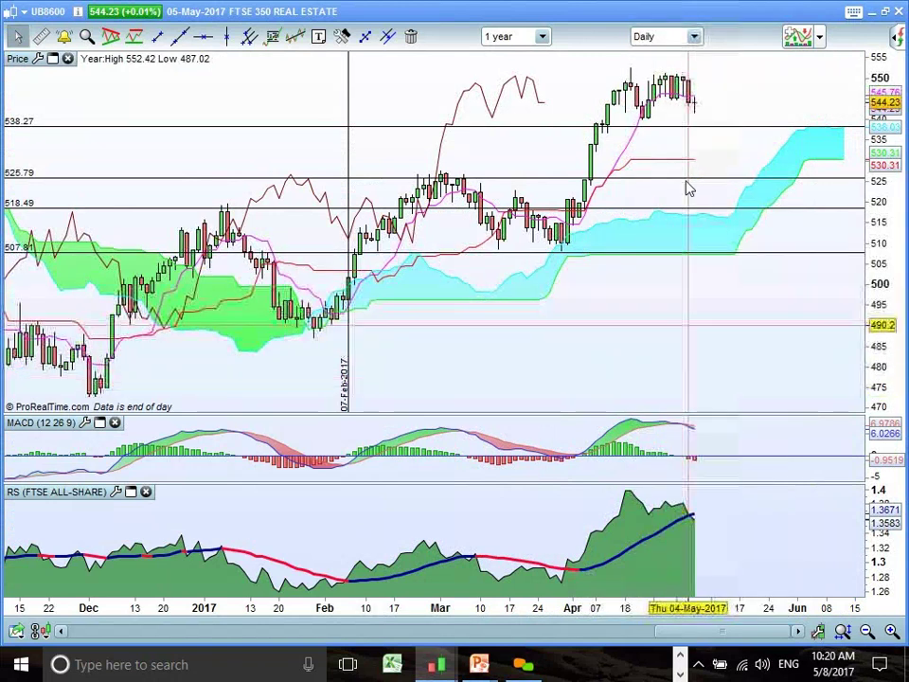
click(442, 670)
click(303, 280)
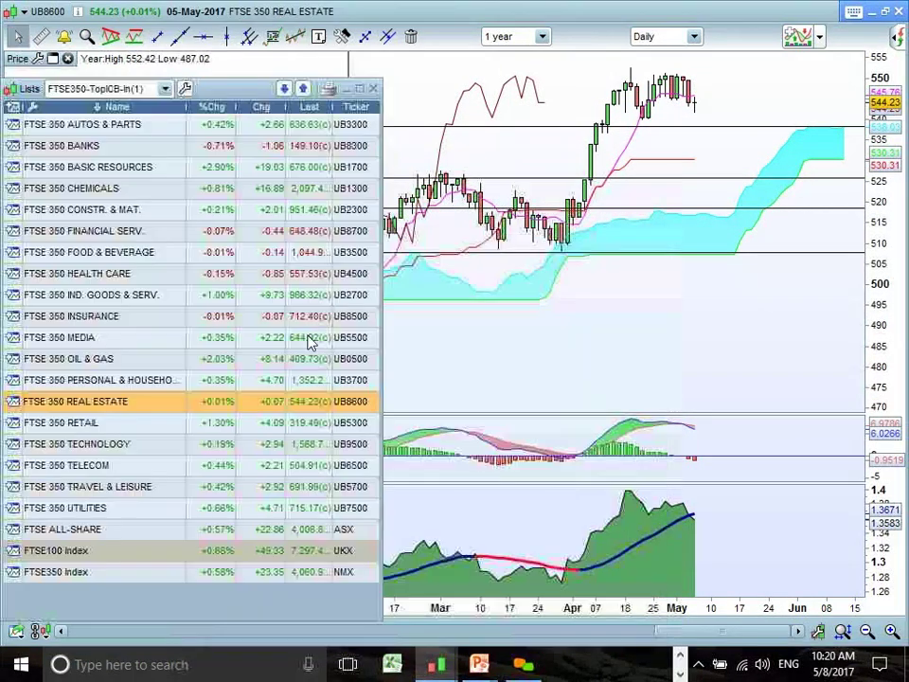
Step: Chart FTSE 350 RETAIL (319.49, +1.30%) full width, inspect recent bars, and reopen the sector list
click(105, 431)
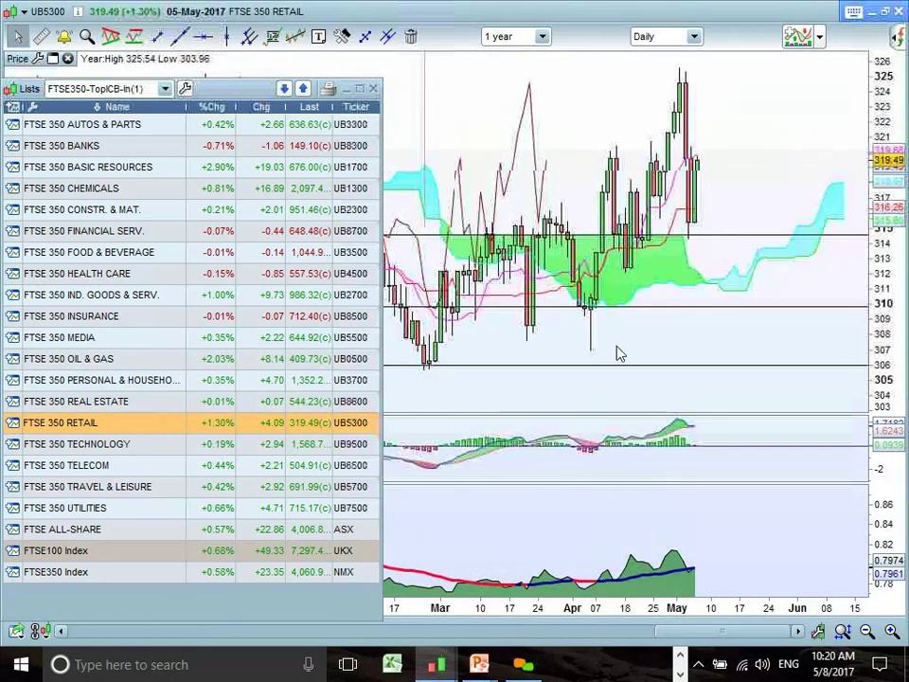
click(598, 159)
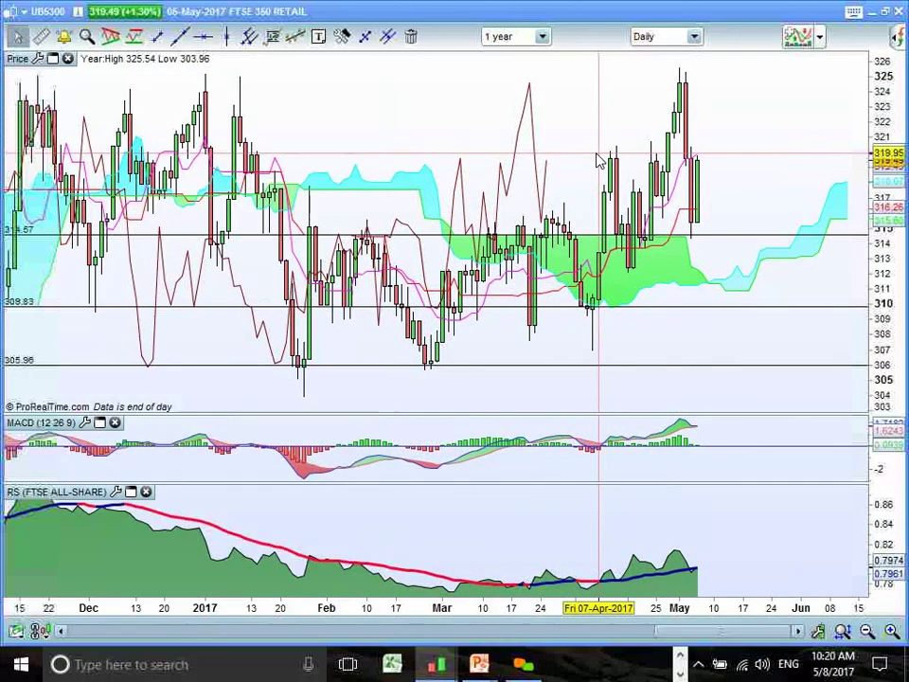
click(704, 230)
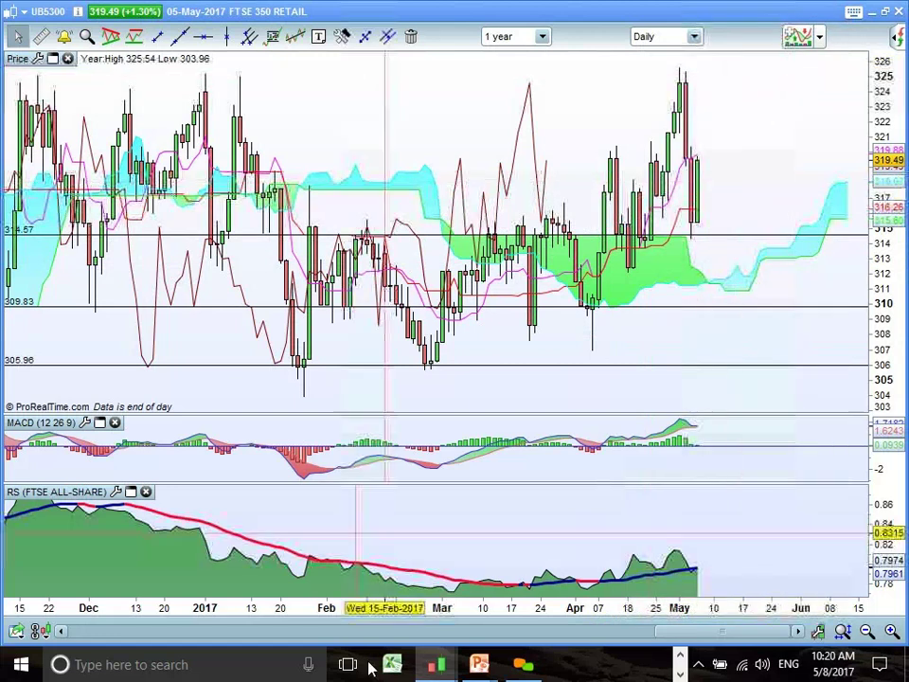
click(437, 663)
click(303, 281)
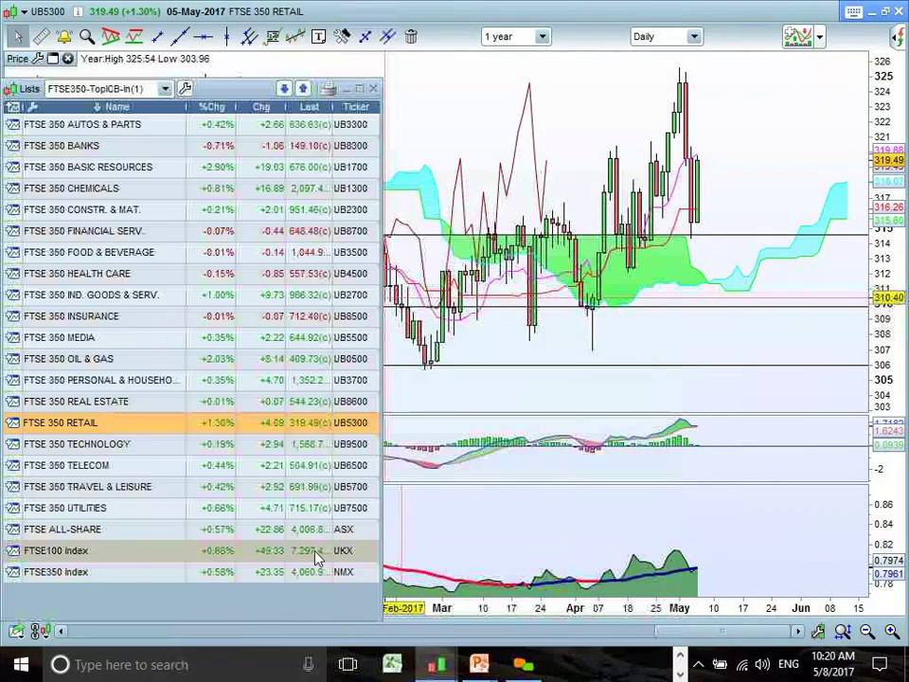
Step: Review FTSE 350 TECHNOLOGY (1,568.73) full width, then chart FTSE 350 TELECOM from the list
click(126, 445)
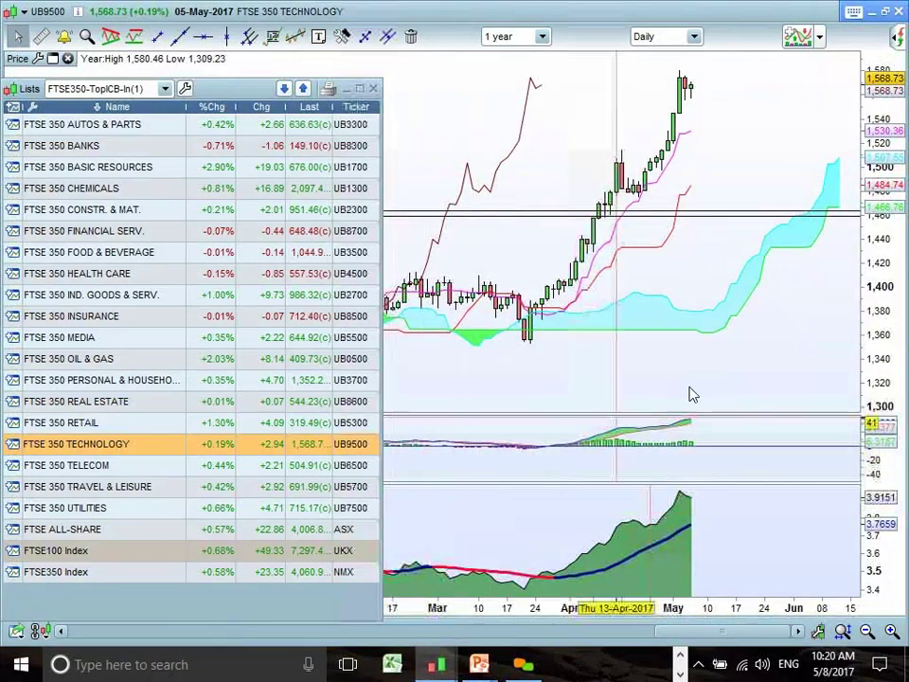
click(745, 175)
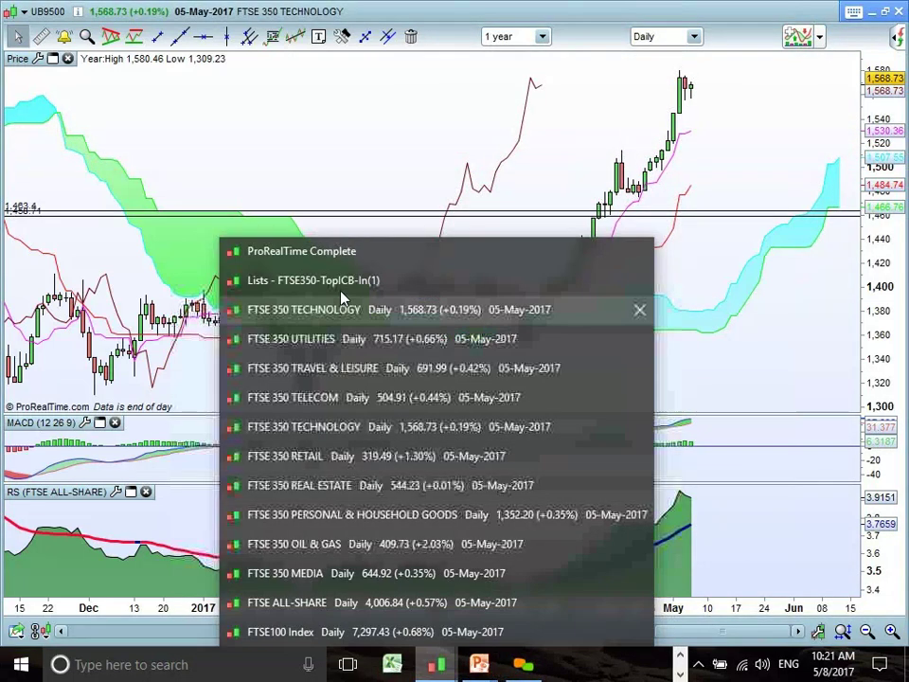
click(341, 284)
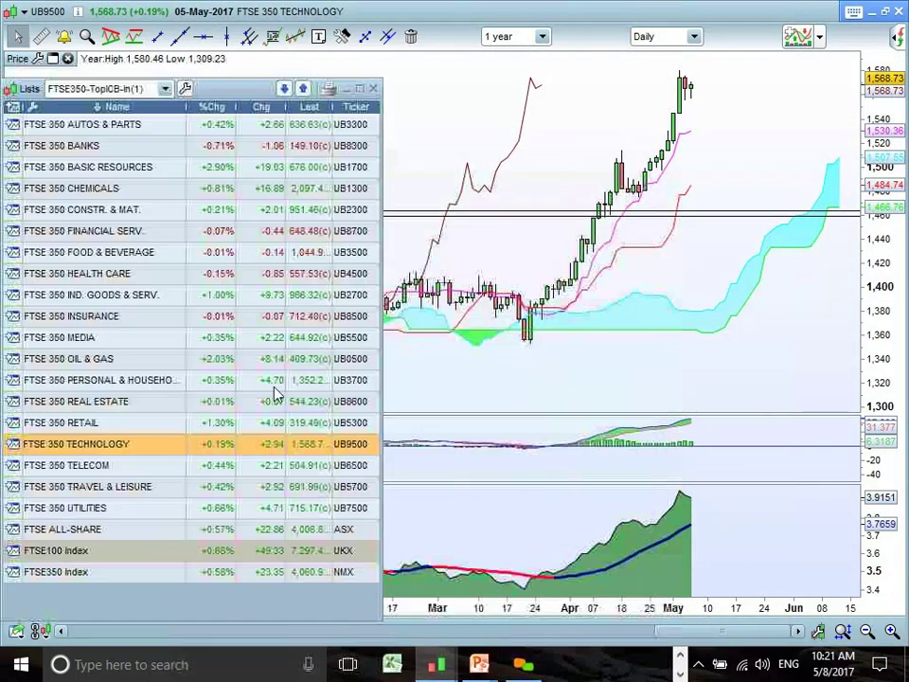
click(118, 465)
Step: Show FTSE 350 TELECOM (504.91) full width and pan back through earlier months
click(671, 373)
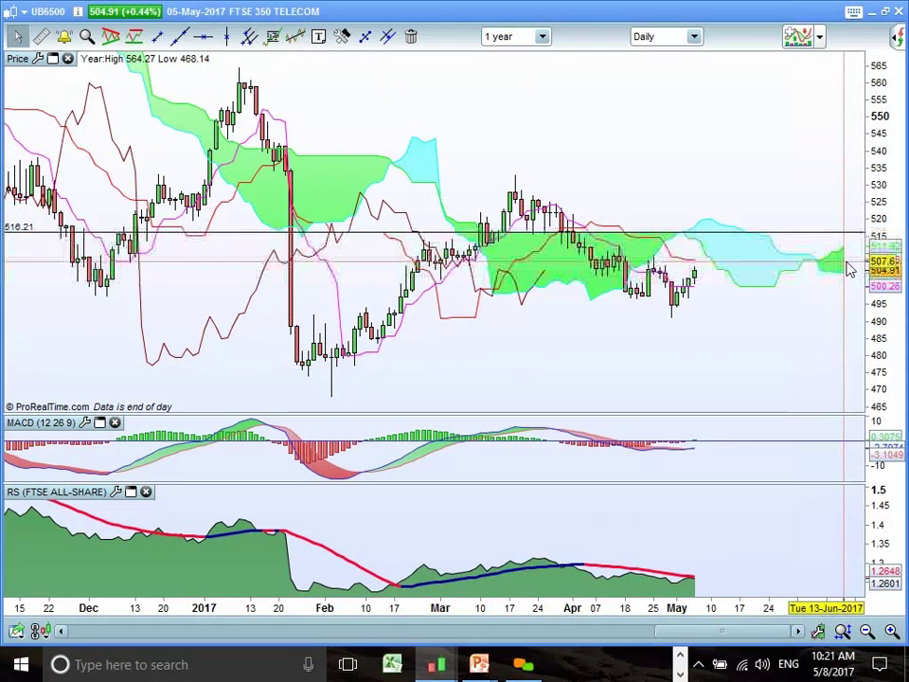
drag(828, 278, 244, 275)
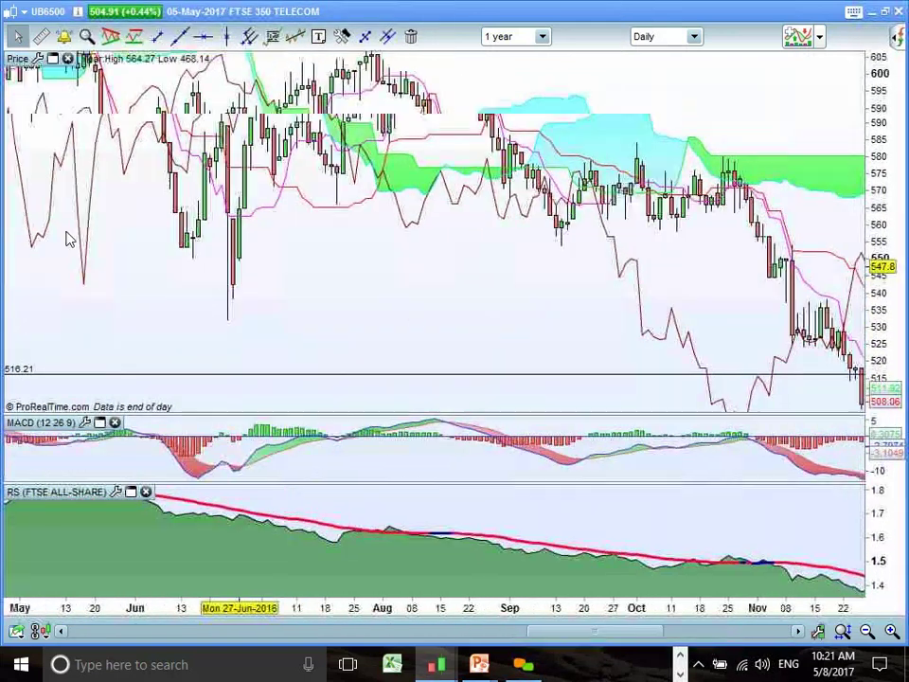
scroll(609, 311, right, 5)
scroll(353, 274, right, 4)
scroll(353, 274, right, 2)
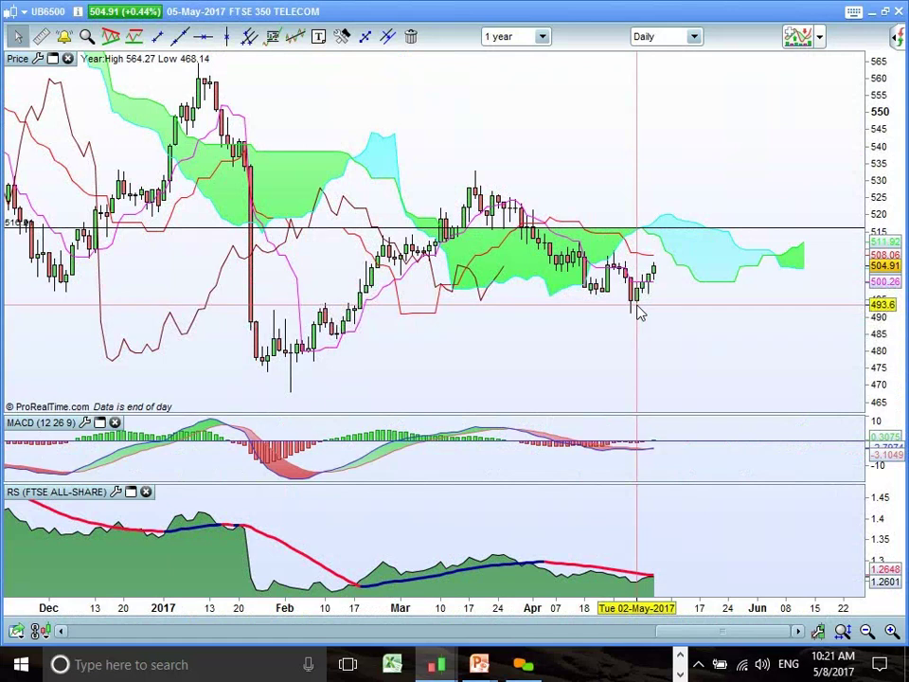
Step: Bring the sector list window back over the Telecom chart
mouse_move(674, 235)
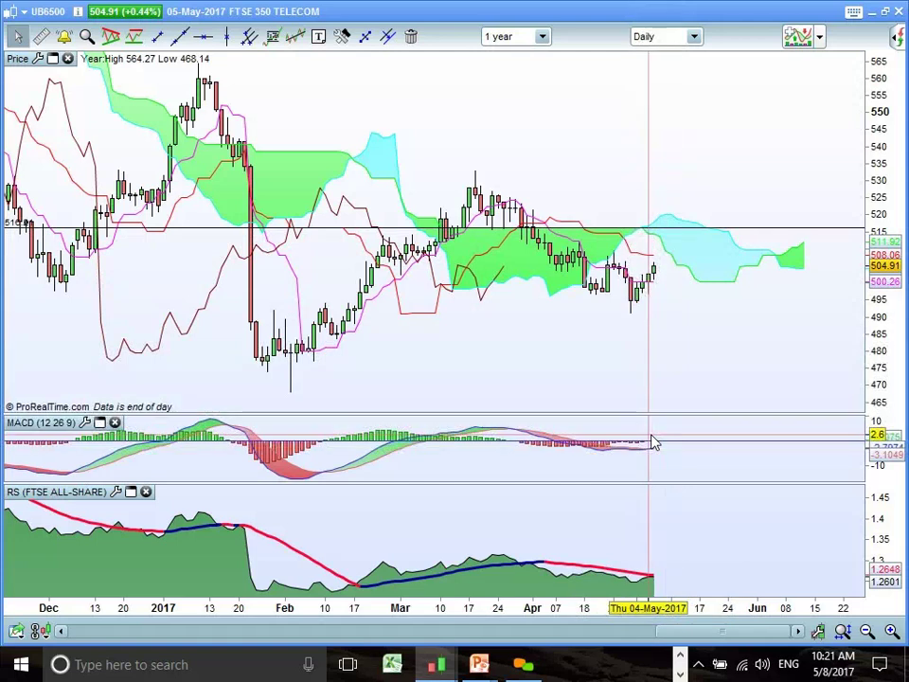
click(431, 666)
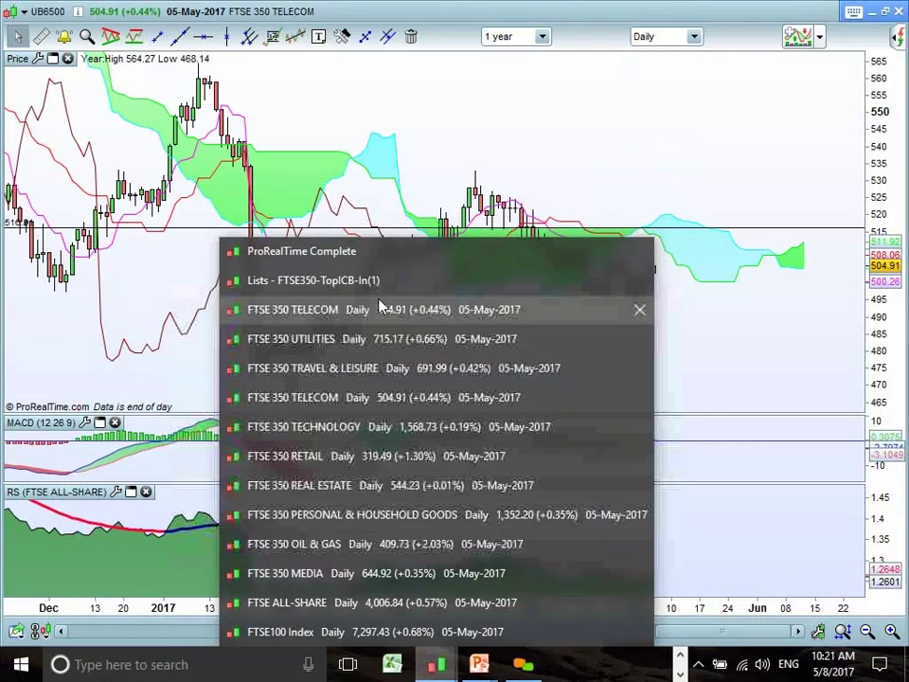
click(365, 277)
Step: Review the FTSE 350 TRAVEL & LEISURE chart, then chart FTSE 350 UTILITIES (715.17, +0.66%)
click(142, 487)
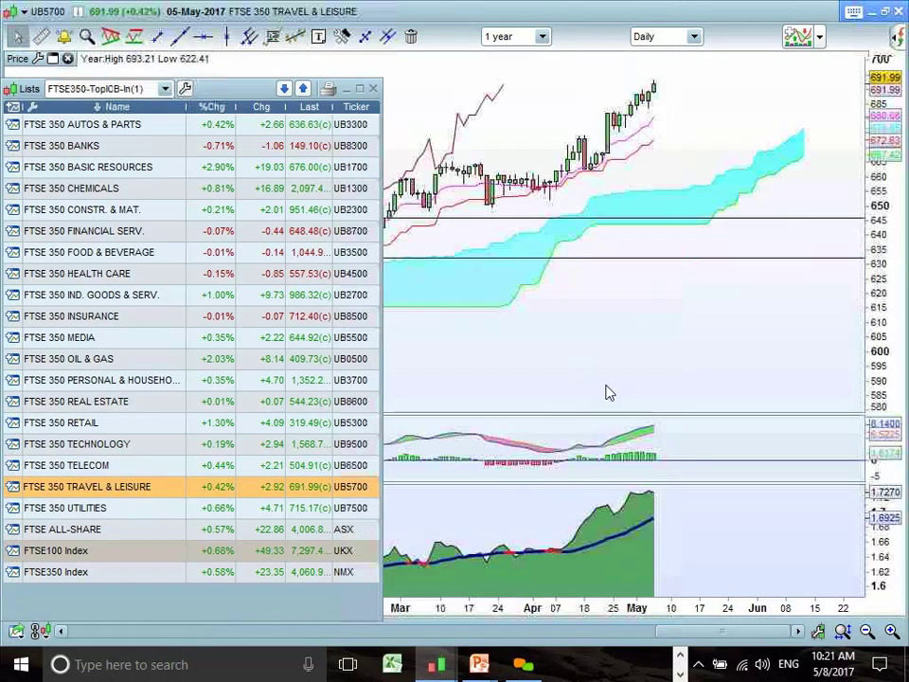
click(629, 318)
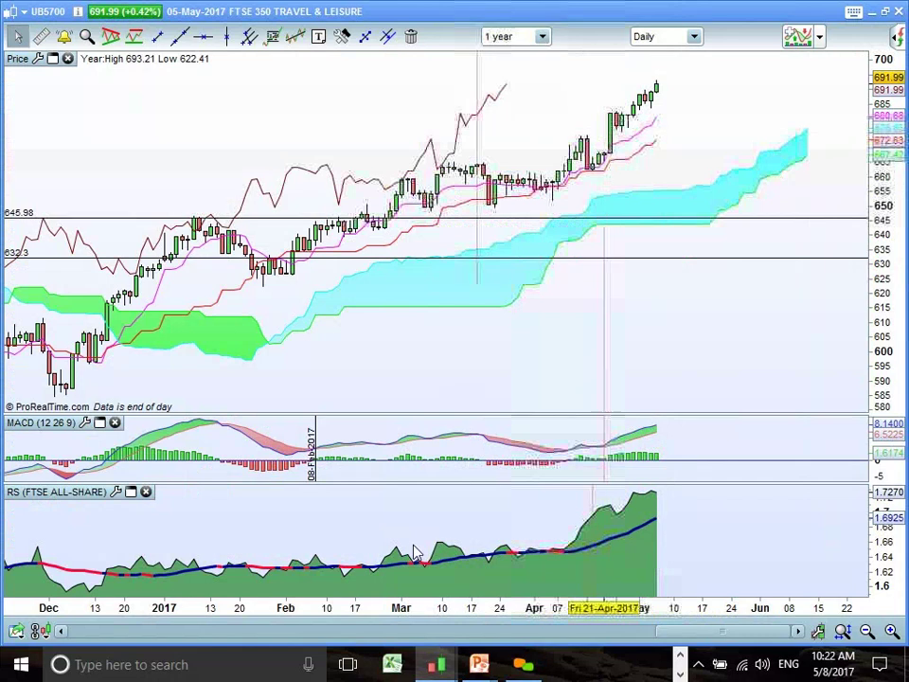
click(437, 664)
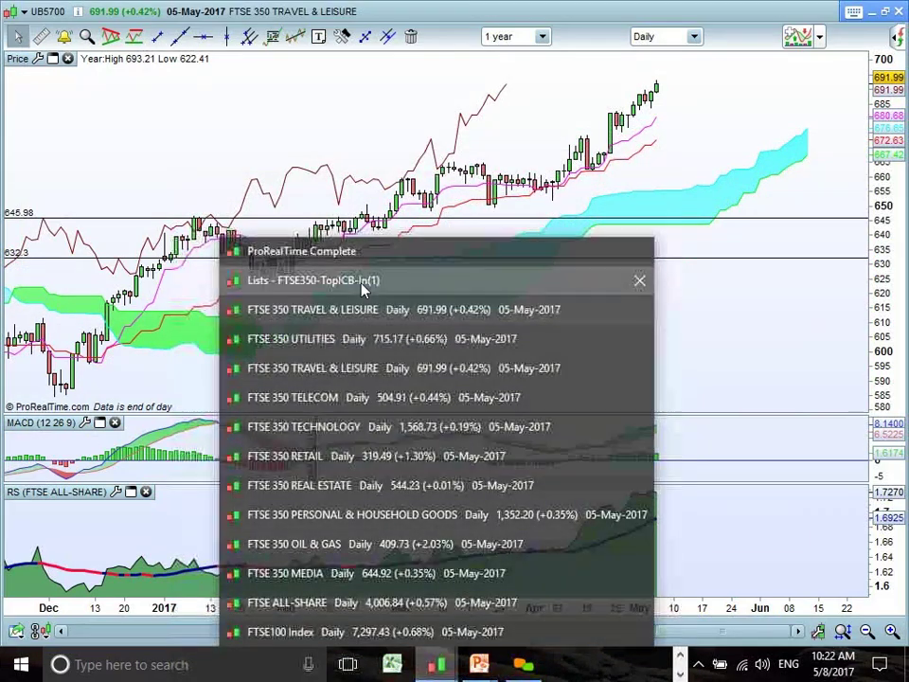
click(362, 284)
click(138, 509)
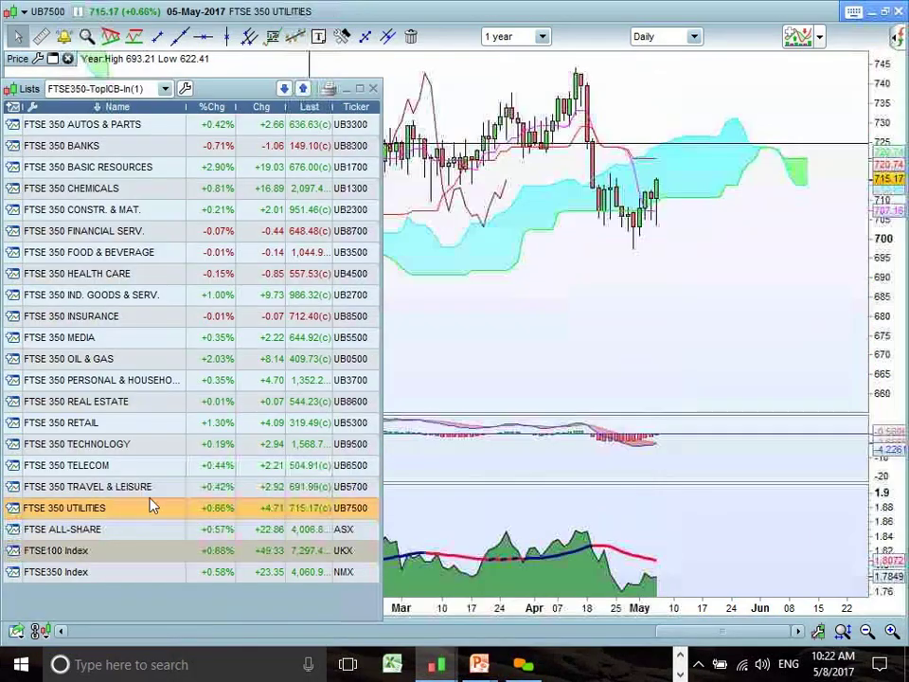
Step: Inspect the Utilities chart full-width, then chart the FTSE ALL-SHARE index (4,006.84, +0.57%)
click(667, 318)
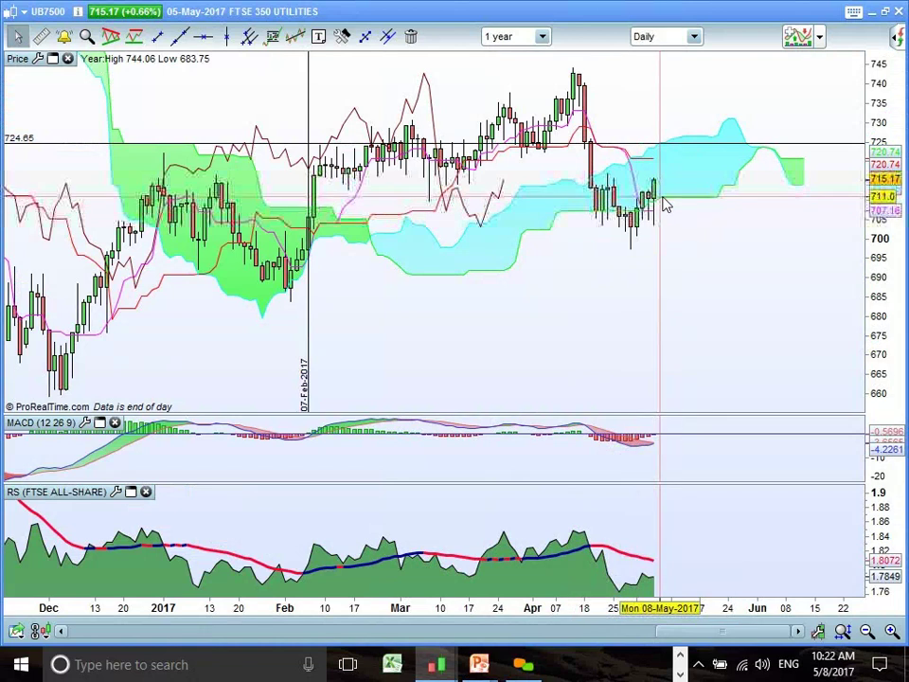
mouse_move(666, 206)
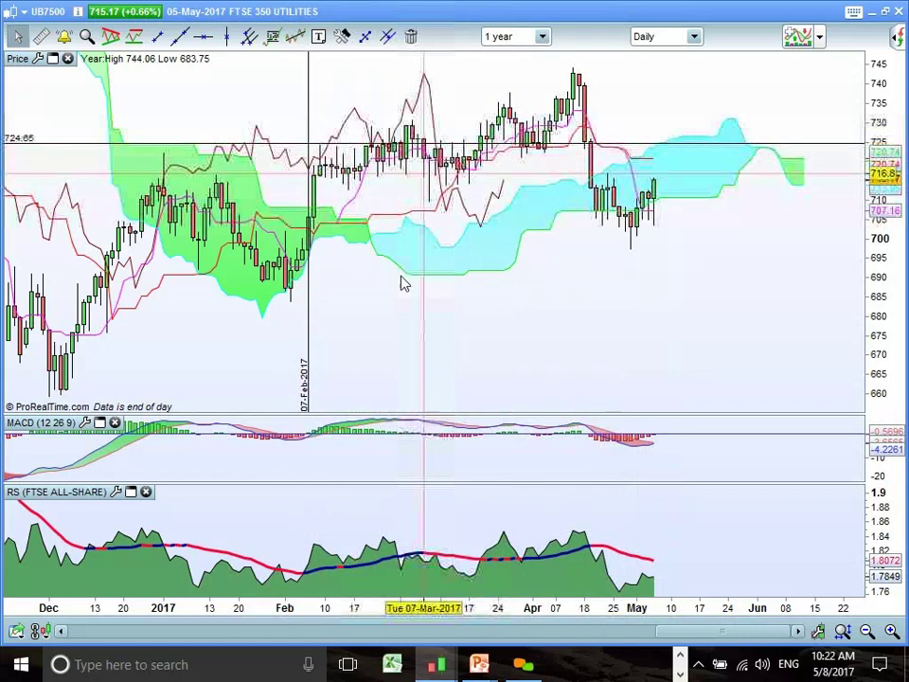
click(436, 666)
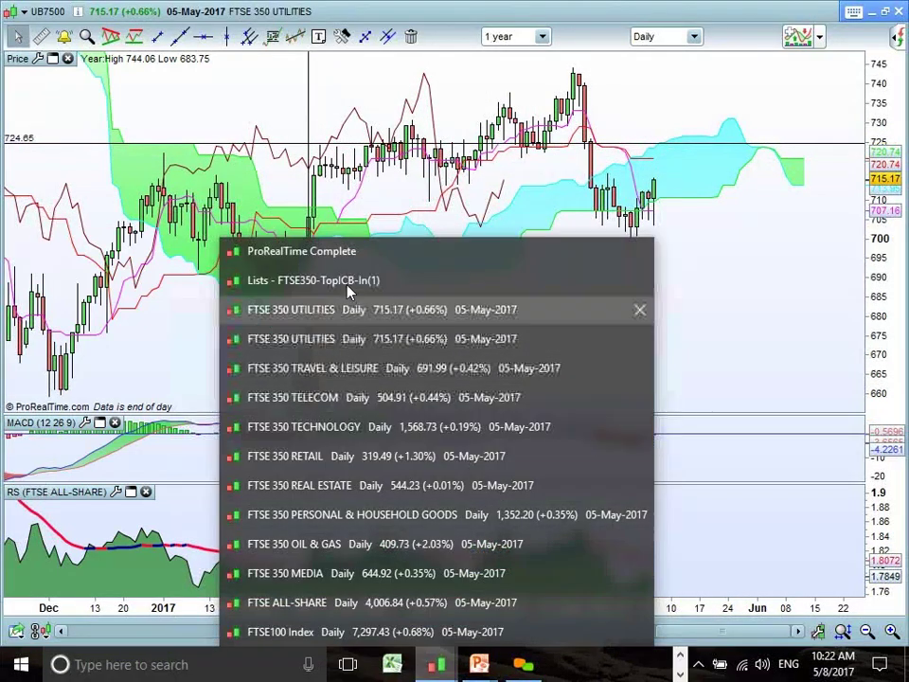
click(345, 282)
click(107, 535)
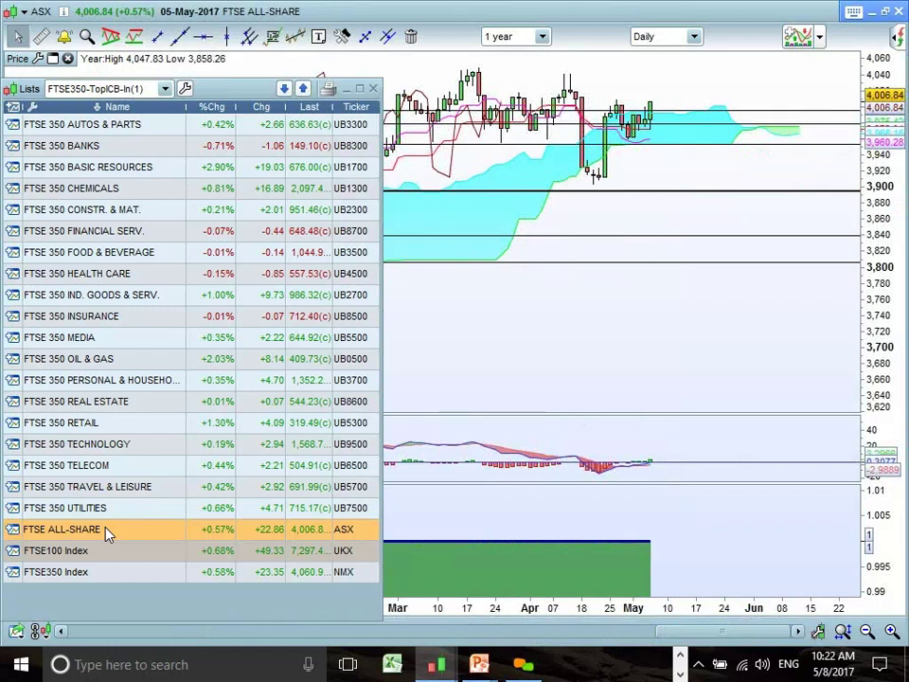
Step: Chart the FTSE100 Index and read its values, then return to PowerPoint slide 4 of 25
click(107, 553)
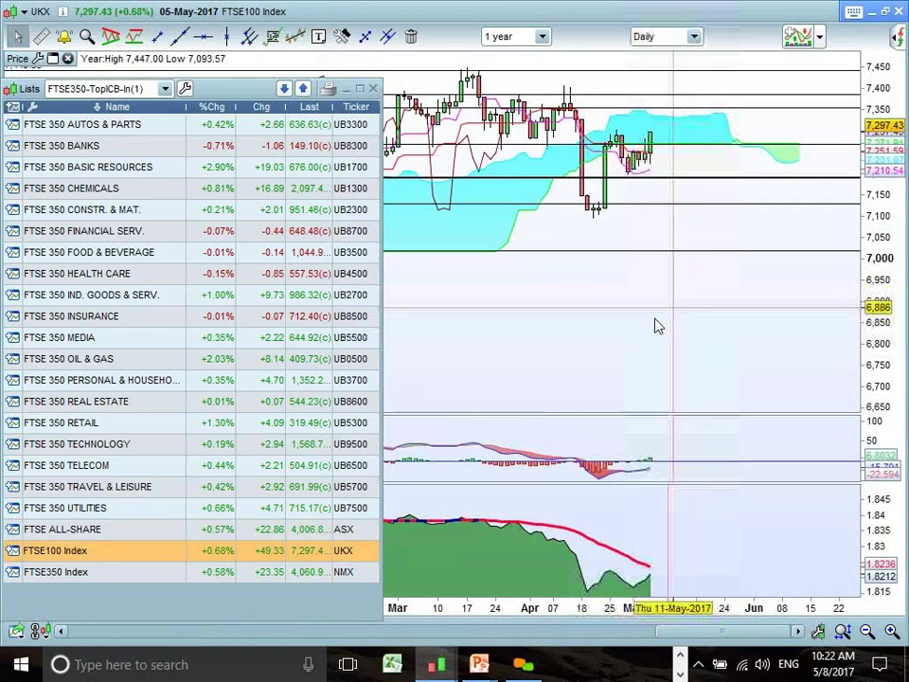
mouse_move(657, 326)
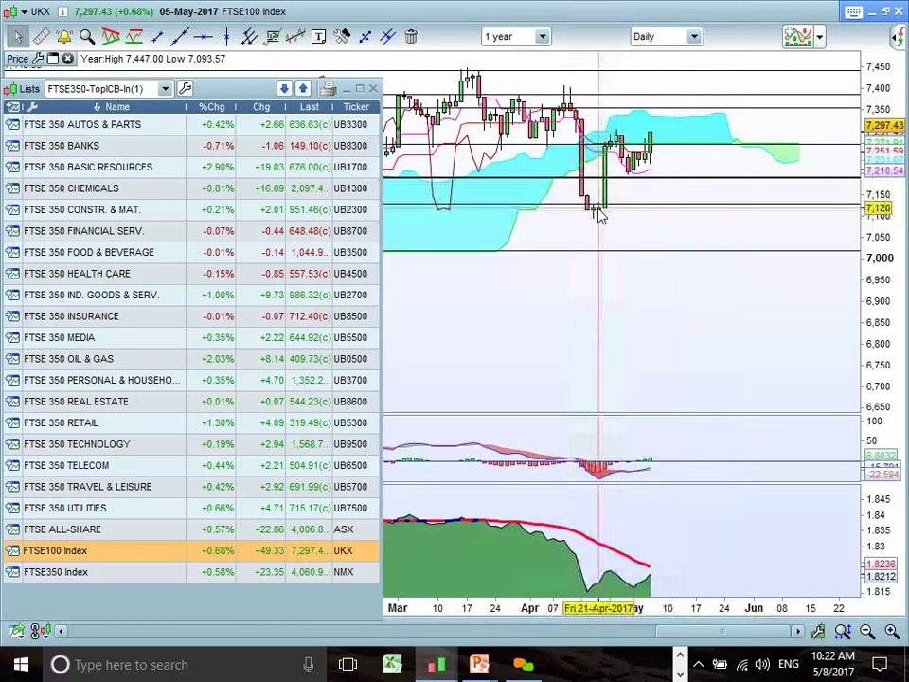
mouse_move(594, 259)
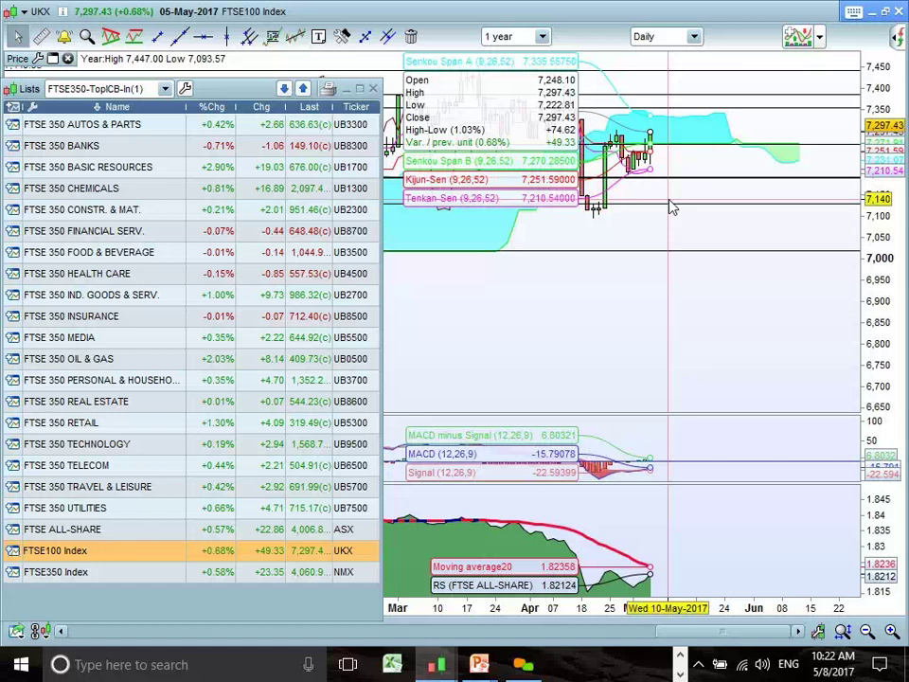
drag(671, 207, 659, 199)
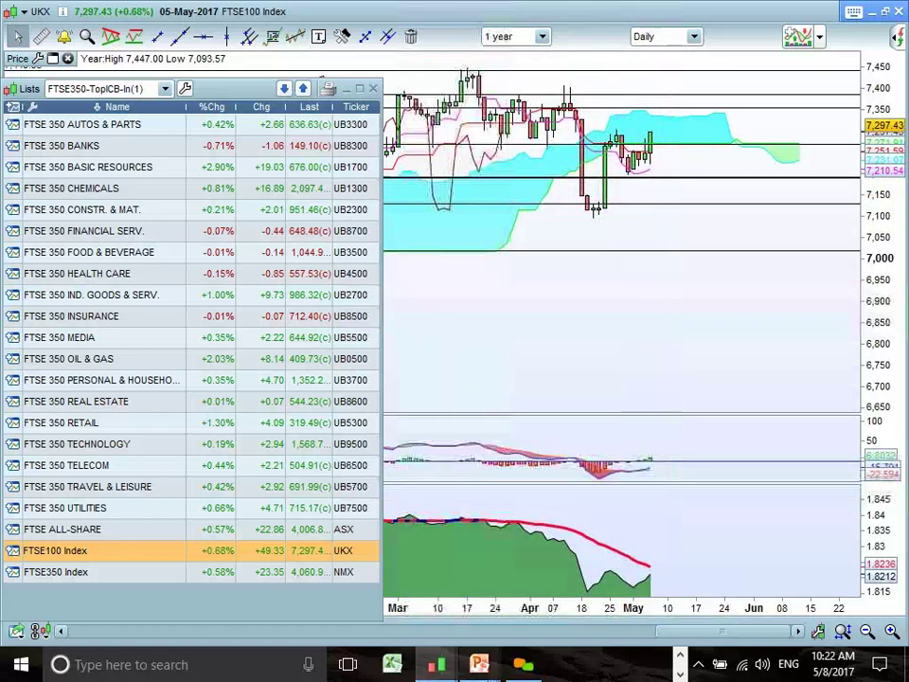
mouse_move(488, 667)
click(559, 578)
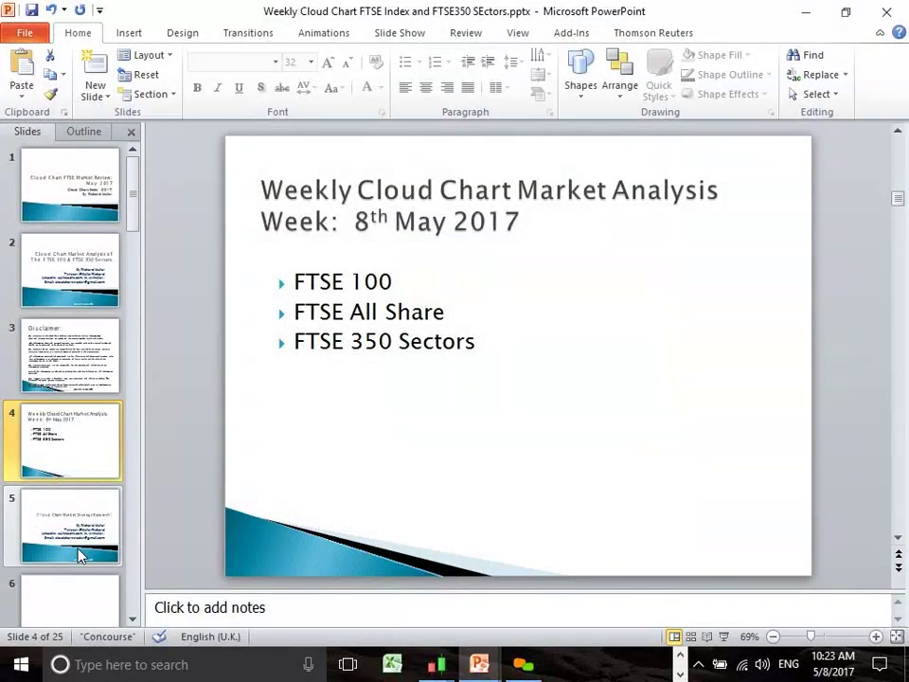